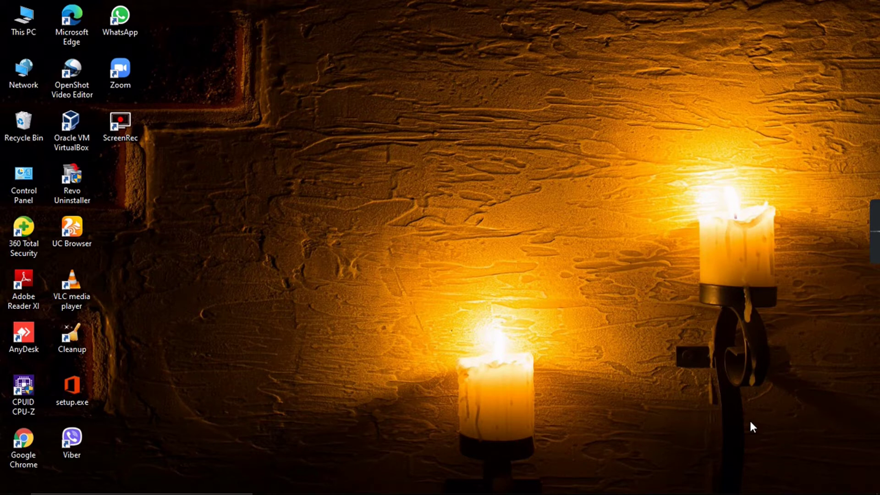
pyautogui.rightClick(401, 102)
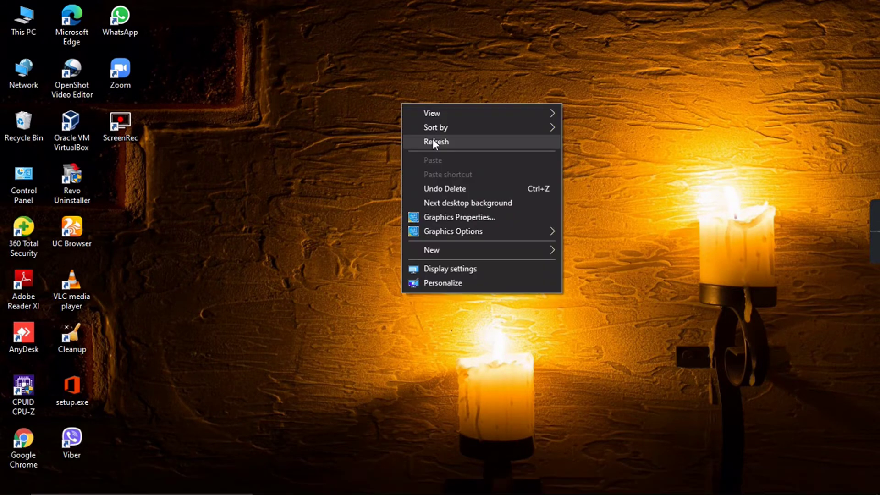
pyautogui.click(432, 139)
pyautogui.rightClick(402, 88)
pyautogui.click(422, 126)
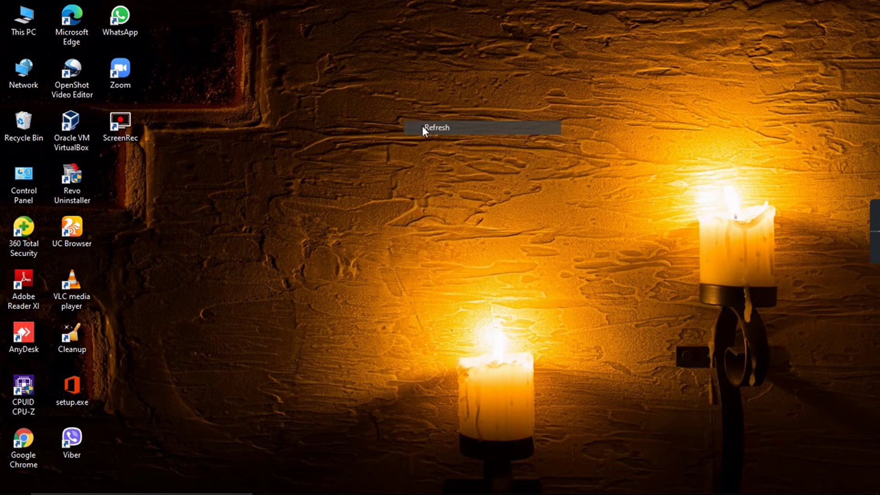
pyautogui.rightClick(382, 90)
pyautogui.click(412, 128)
pyautogui.rightClick(398, 106)
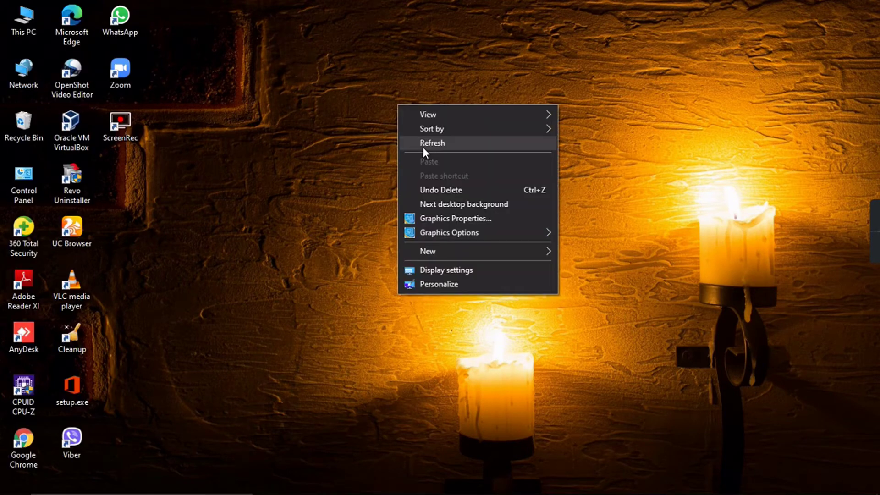
pyautogui.click(423, 147)
pyautogui.rightClick(385, 115)
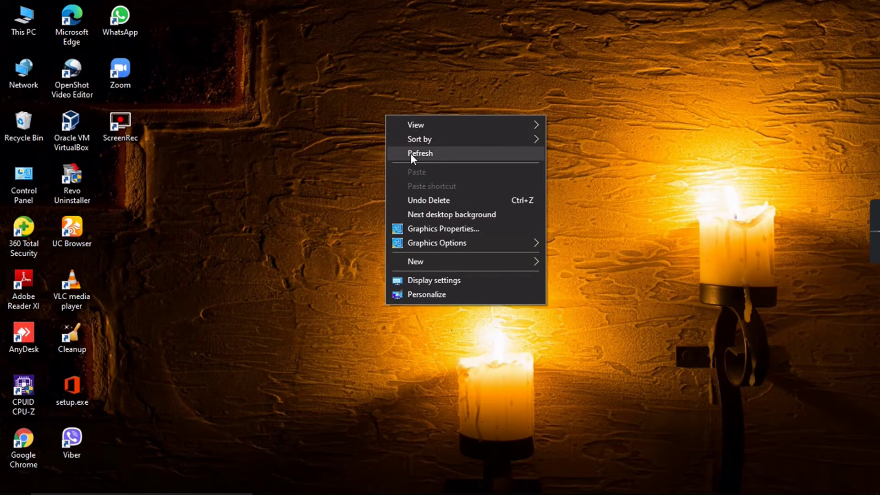
pyautogui.click(410, 153)
pyautogui.rightClick(371, 106)
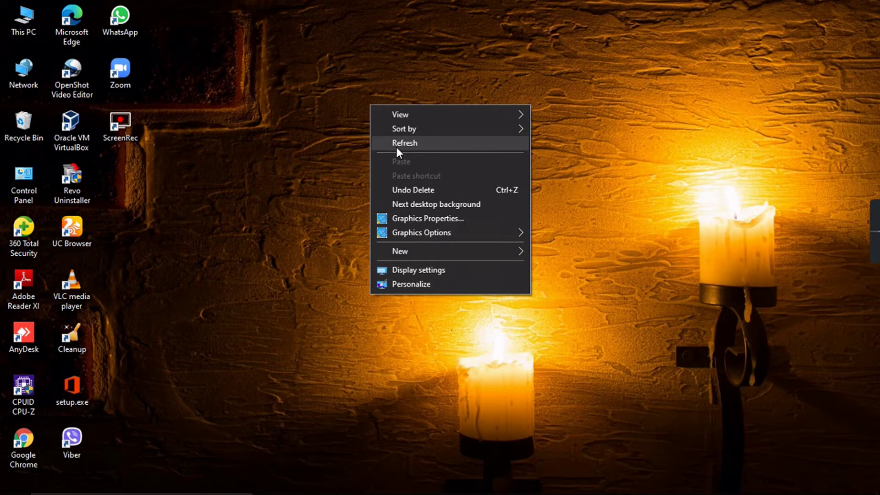
pyautogui.click(397, 147)
pyautogui.rightClick(381, 114)
pyautogui.click(396, 151)
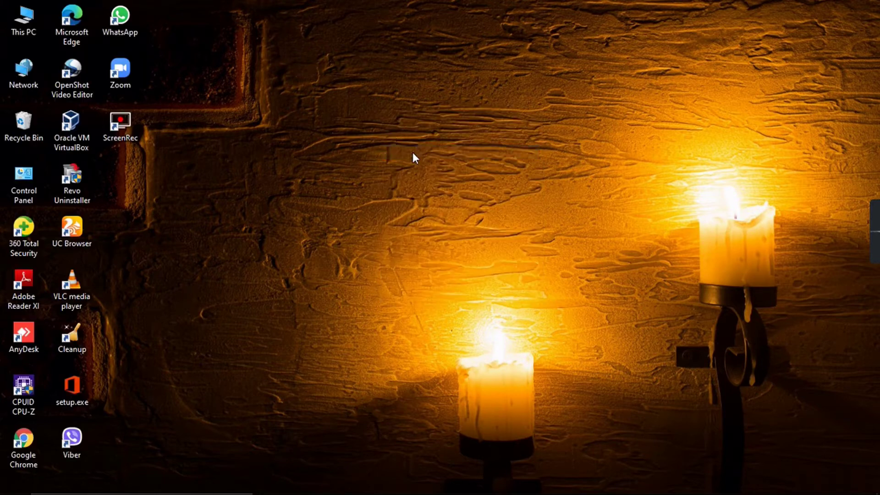
pyautogui.hotkey('shift', 'F10')
pyautogui.click(415, 155)
pyautogui.hotkey('shift', 'F10')
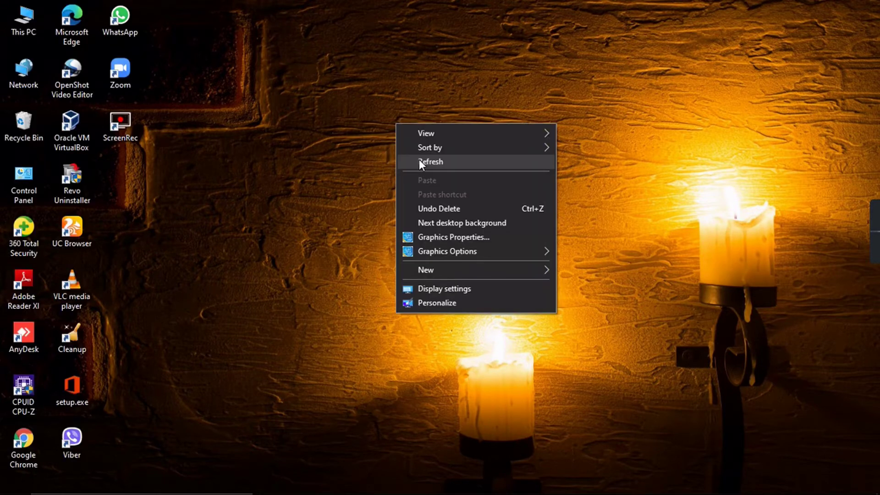
pyautogui.click(419, 161)
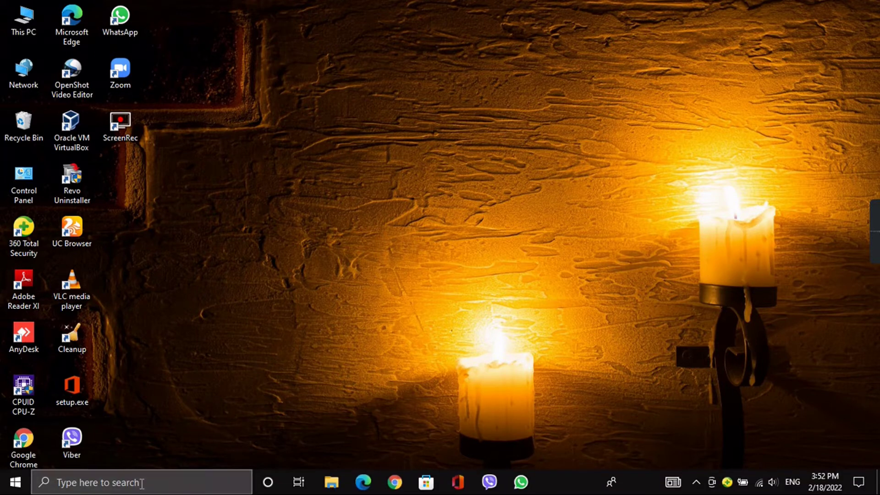
# Open Word, create a blank document, and dismiss the Office licence notice.
pyautogui.click(141, 483)
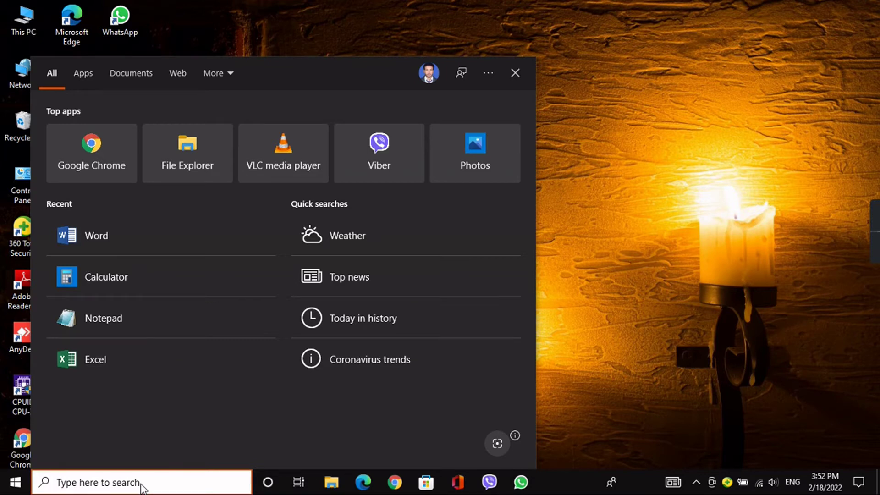
pyautogui.write('word')
pyautogui.press('Return')
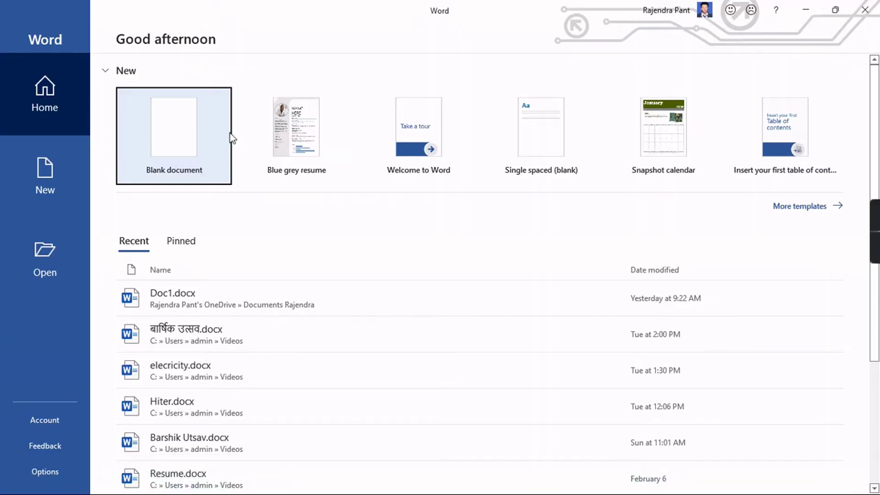
pyautogui.click(163, 167)
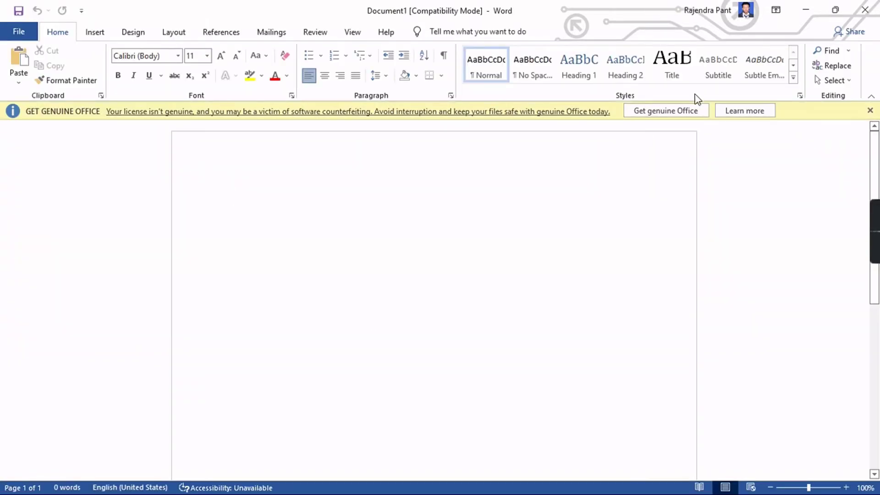
pyautogui.click(872, 112)
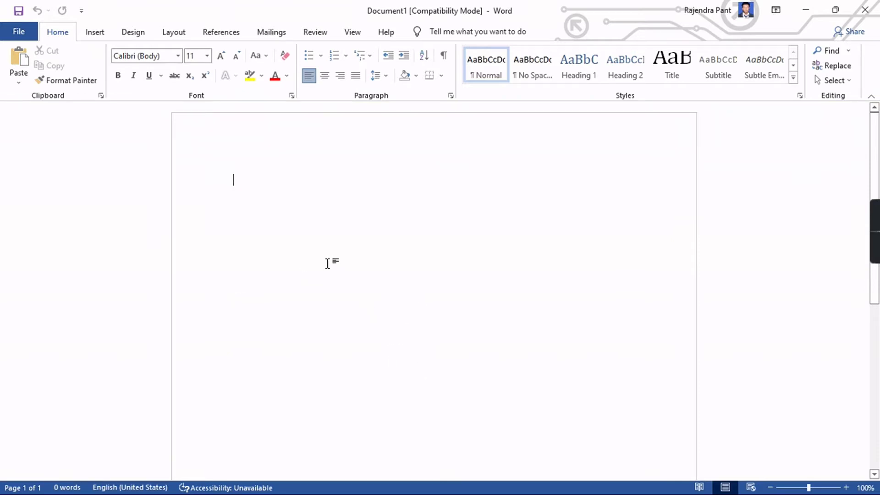
# Insert the Doc1_page JPG picture from this device's Videos folder into the document.
pyautogui.click(92, 34)
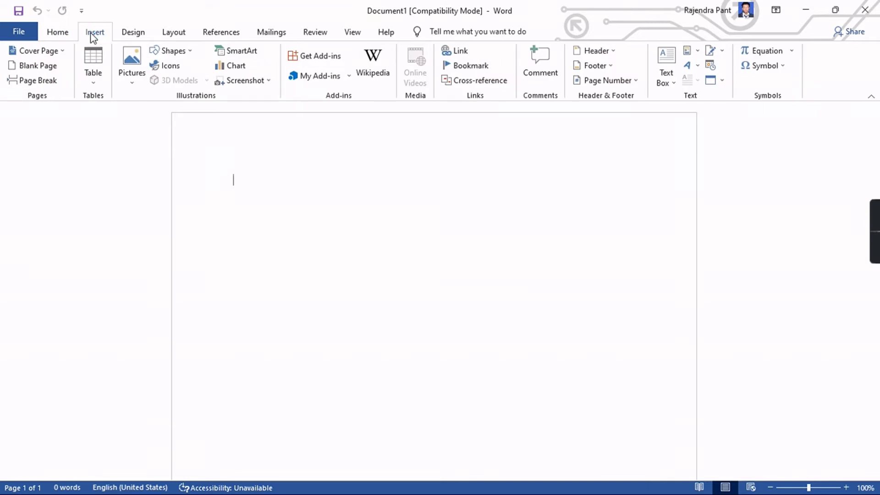
pyautogui.click(138, 71)
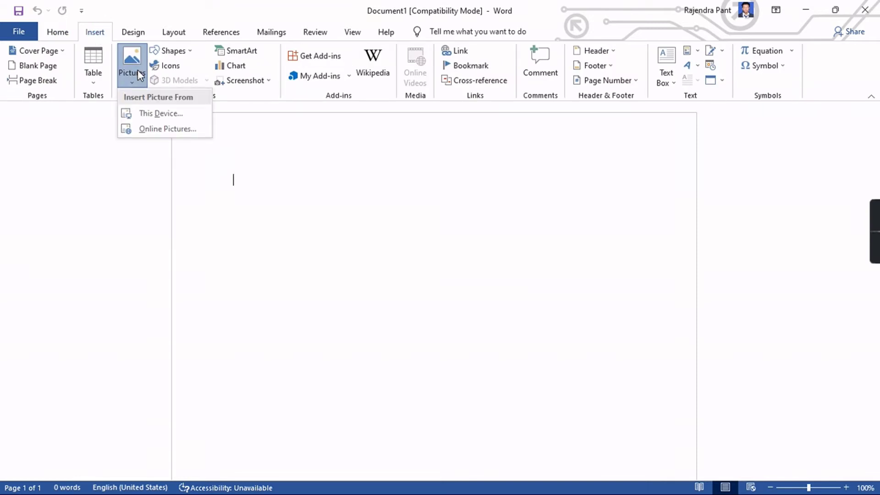
pyautogui.click(163, 121)
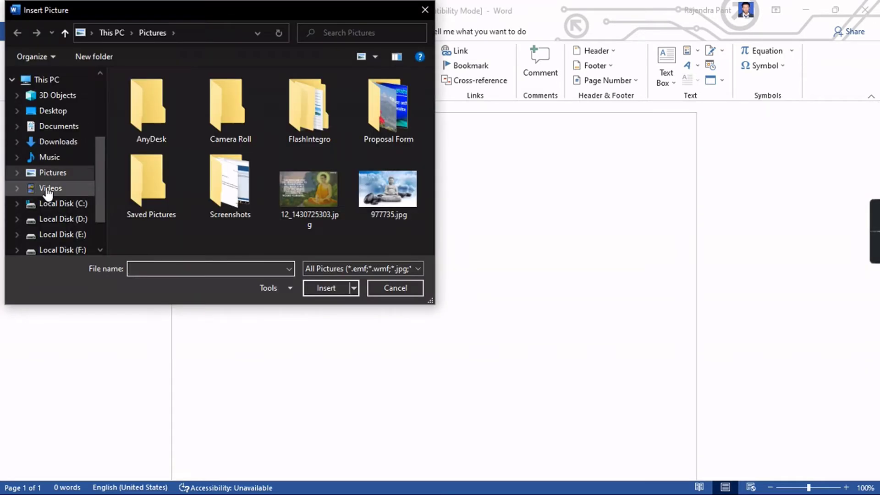
pyautogui.click(48, 190)
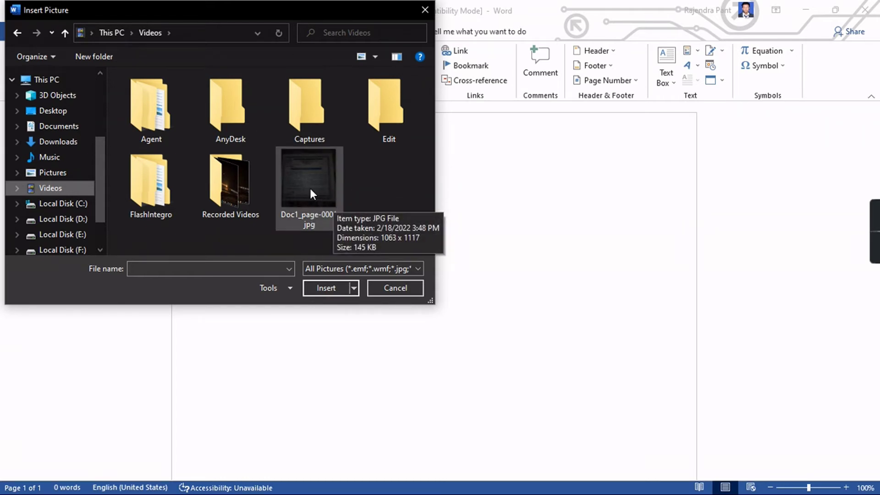
pyautogui.click(315, 222)
pyautogui.click(337, 288)
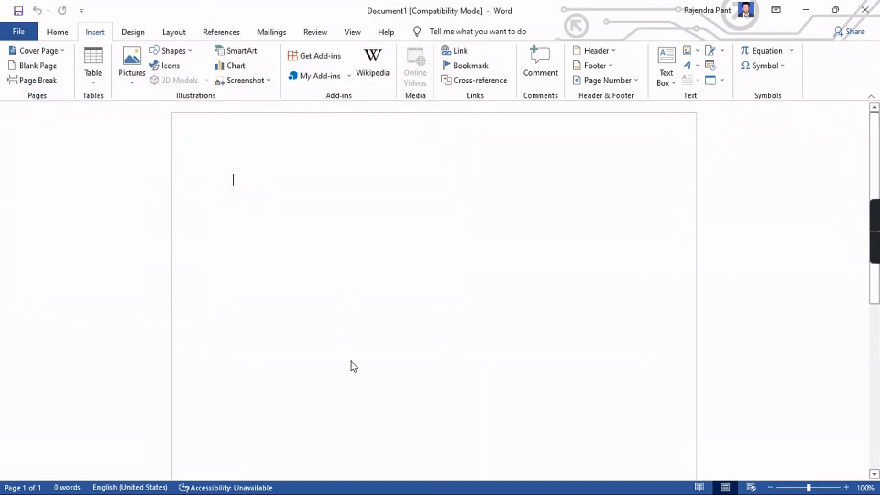
# Crop the dark margins around the certificate on all four sides, leaving the picture about 5.33" high and 5.94" wide.
pyautogui.scroll(-5, 400, 349)
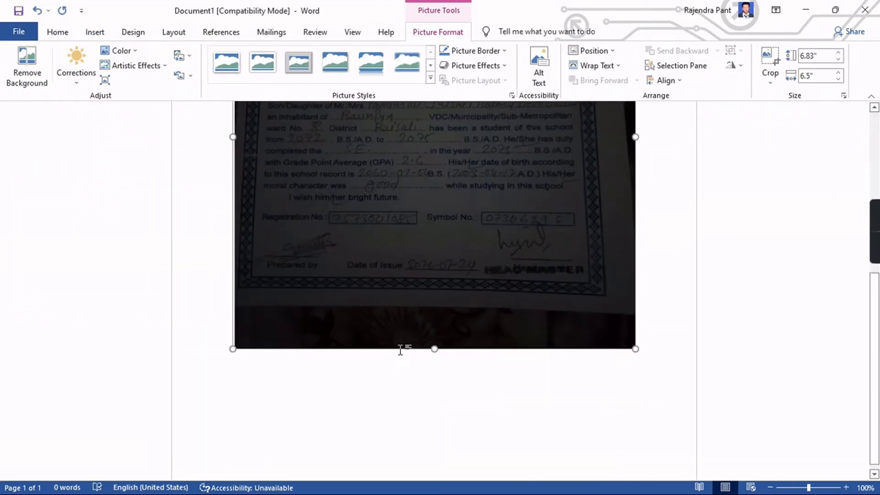
pyautogui.scroll(3, 400, 350)
pyautogui.scroll(-4, 402, 349)
pyautogui.scroll(4, 401, 353)
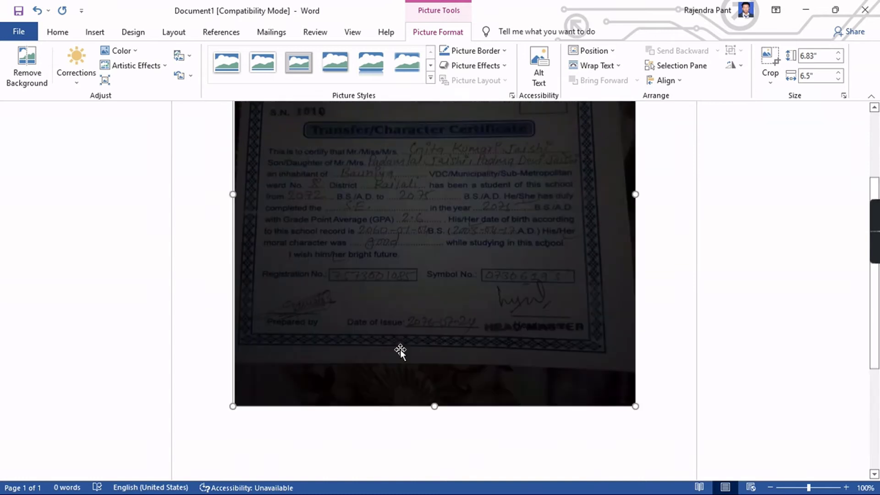
pyautogui.scroll(2, 432, 350)
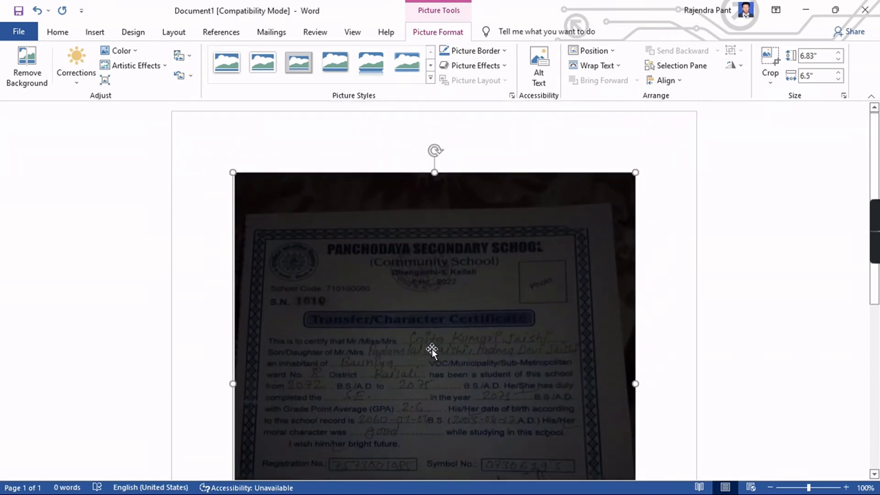
pyautogui.scroll(-3, 431, 350)
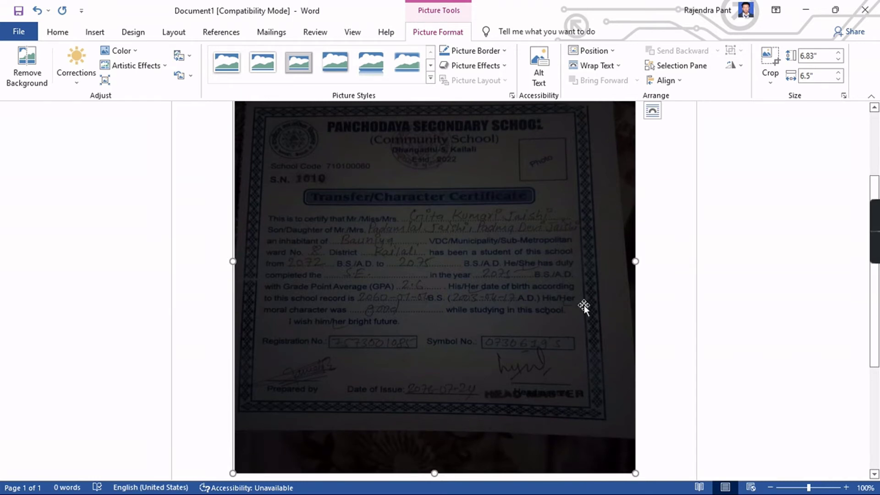
pyautogui.scroll(2, 581, 250)
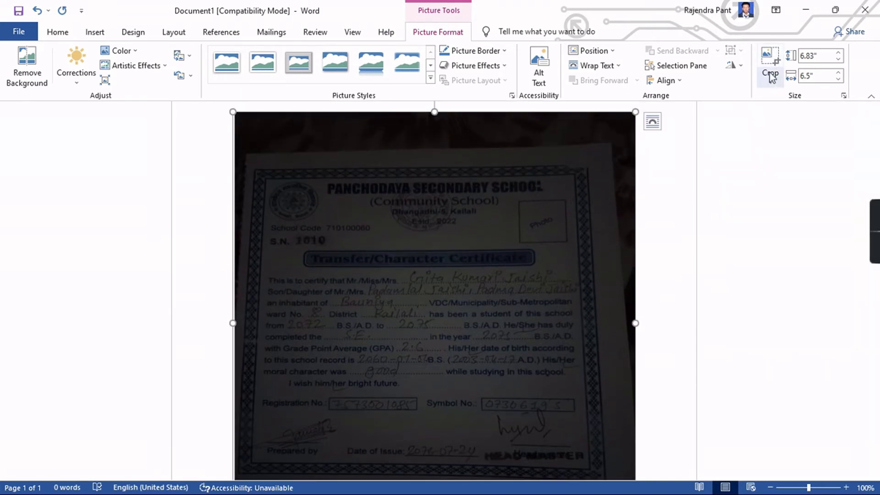
pyautogui.click(777, 59)
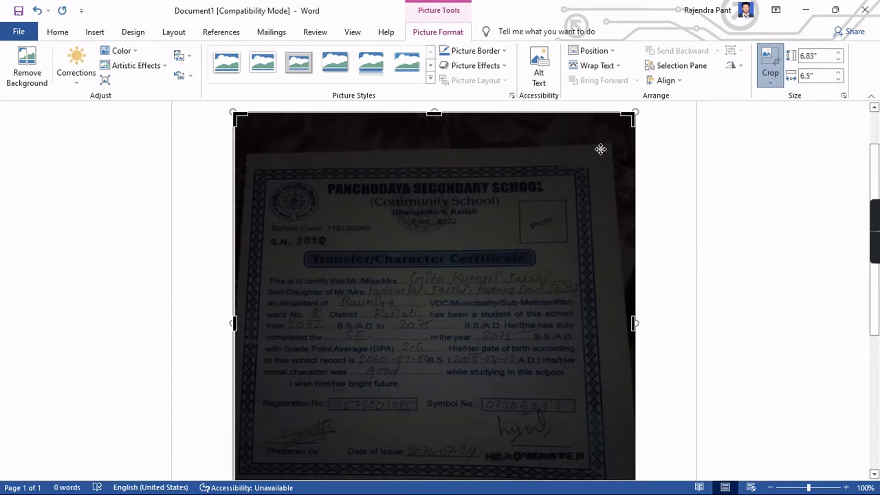
pyautogui.moveTo(626, 117); pyautogui.dragTo(606, 156)
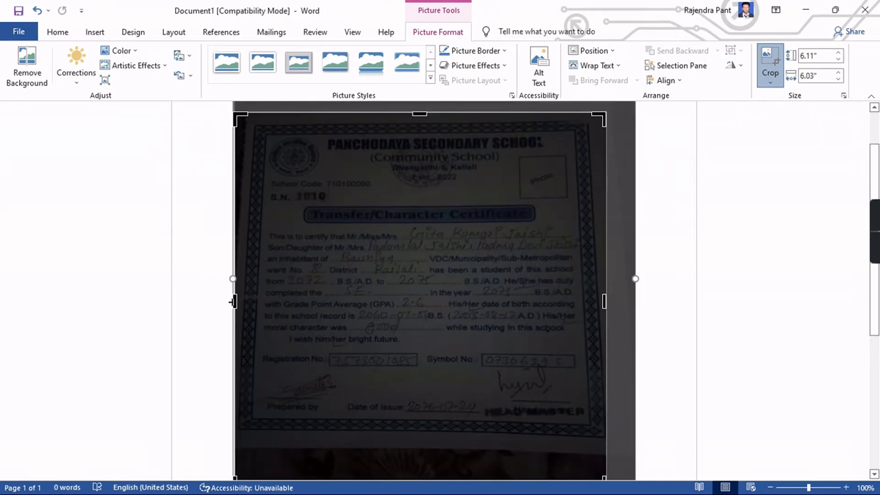
pyautogui.moveTo(232, 298); pyautogui.dragTo(239, 298)
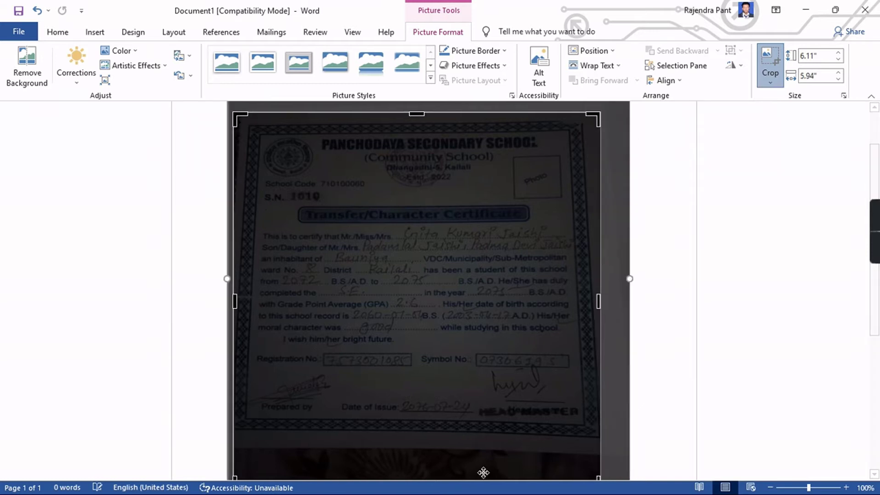
pyautogui.scroll(-2, 496, 452)
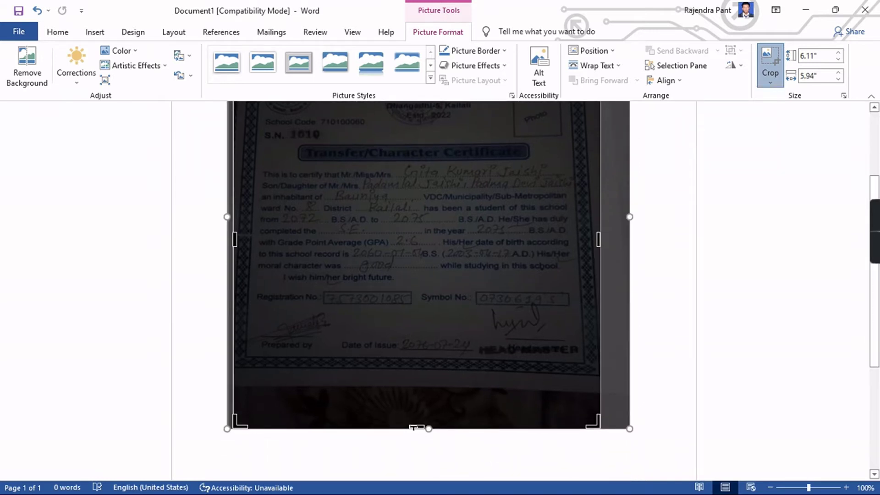
pyautogui.moveTo(418, 426); pyautogui.dragTo(445, 380)
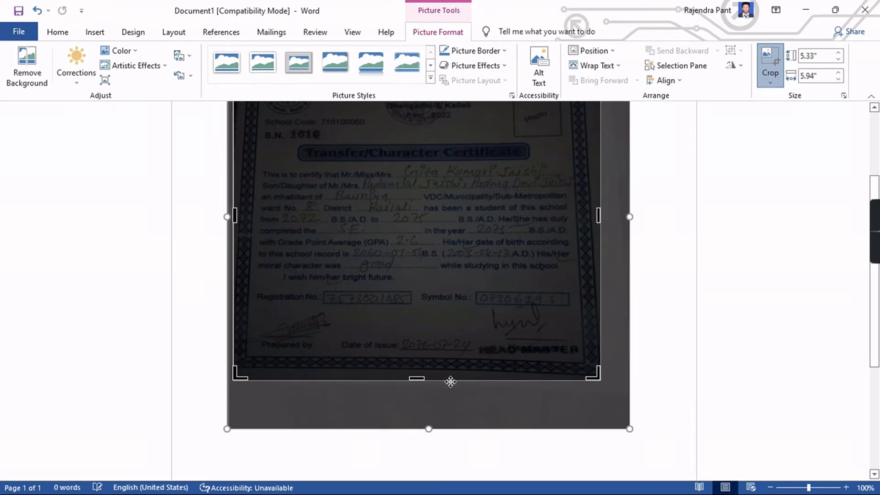
pyautogui.scroll(3, 447, 380)
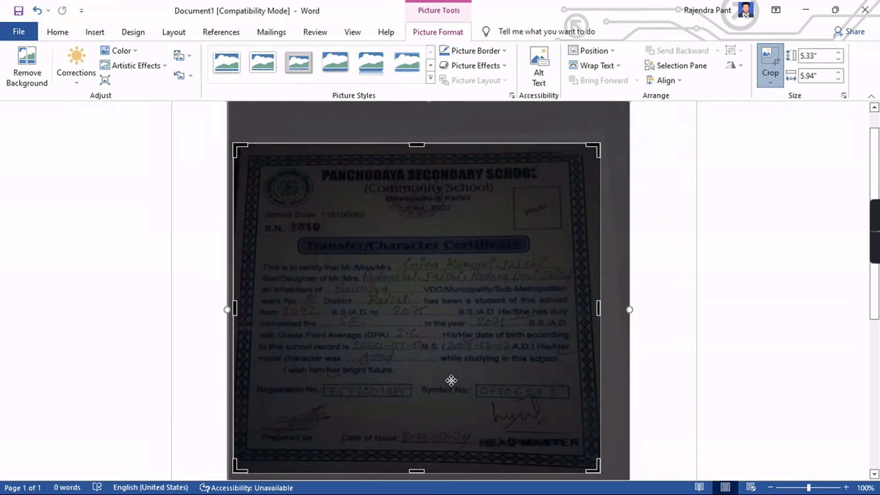
pyautogui.click(450, 380)
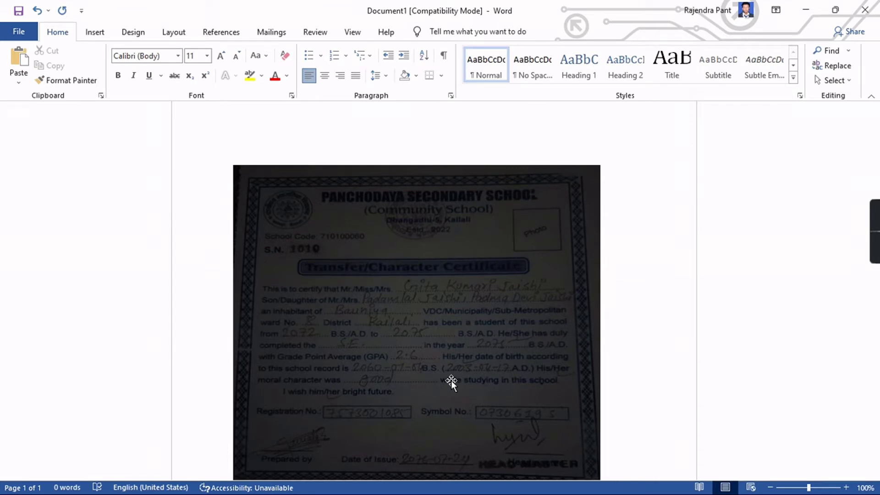
# Set the cropped certificate picture's text wrapping to In Front of Text.
pyautogui.scroll(-5, 459, 374)
pyautogui.scroll(4, 458, 375)
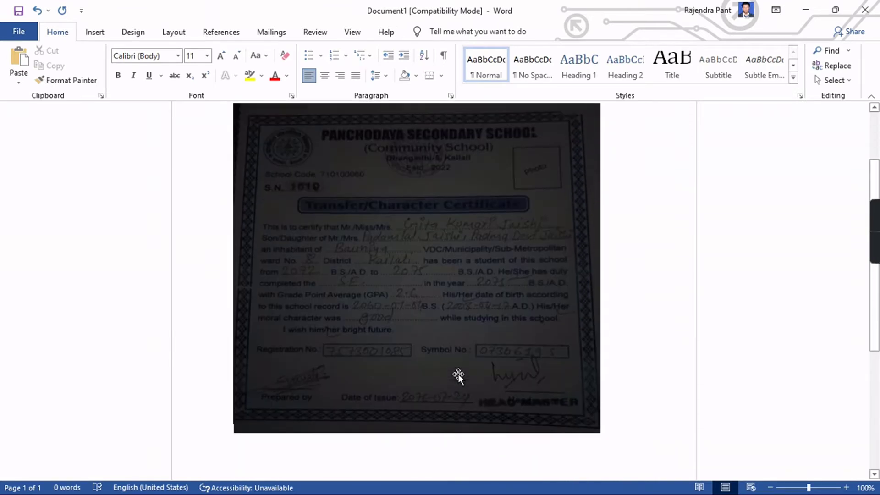
pyautogui.scroll(1, 415, 270)
pyautogui.click(415, 271)
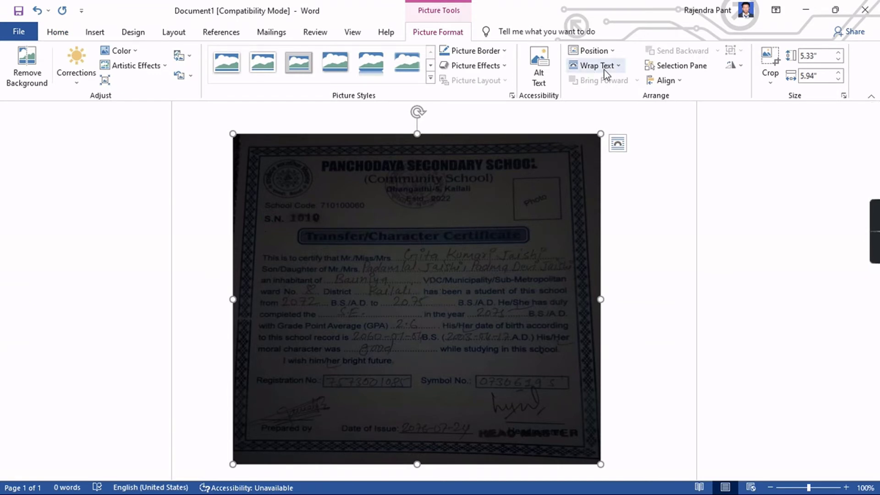
pyautogui.click(619, 67)
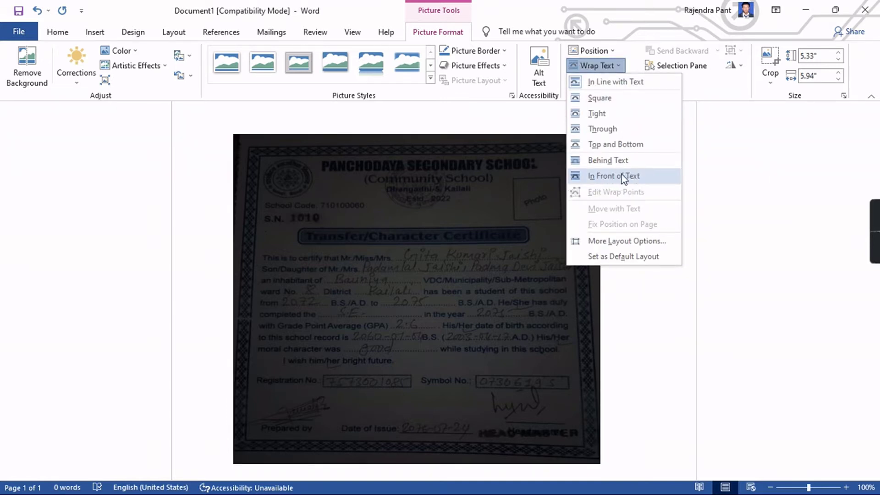
pyautogui.click(635, 180)
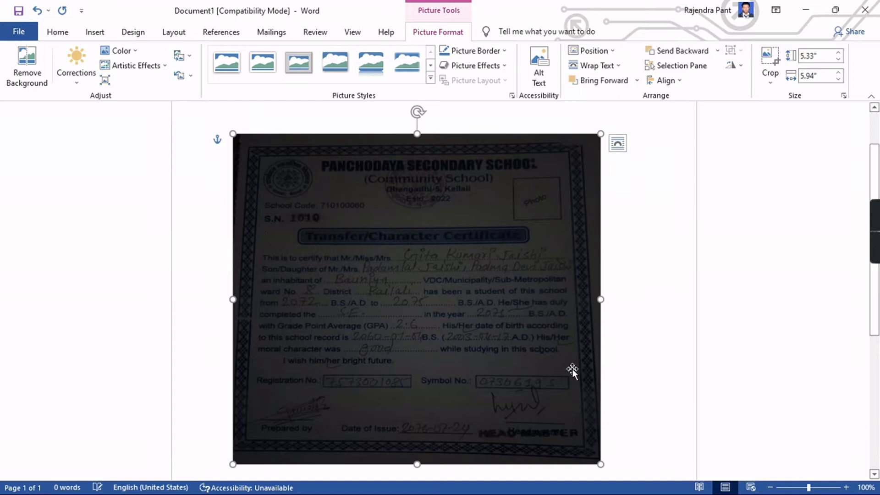
# Enlarge the certificate picture to about 6.73" high and 7.49" wide, positioning it near the top of the page to span most of its width.
pyautogui.click(770, 488)
pyautogui.click(770, 487)
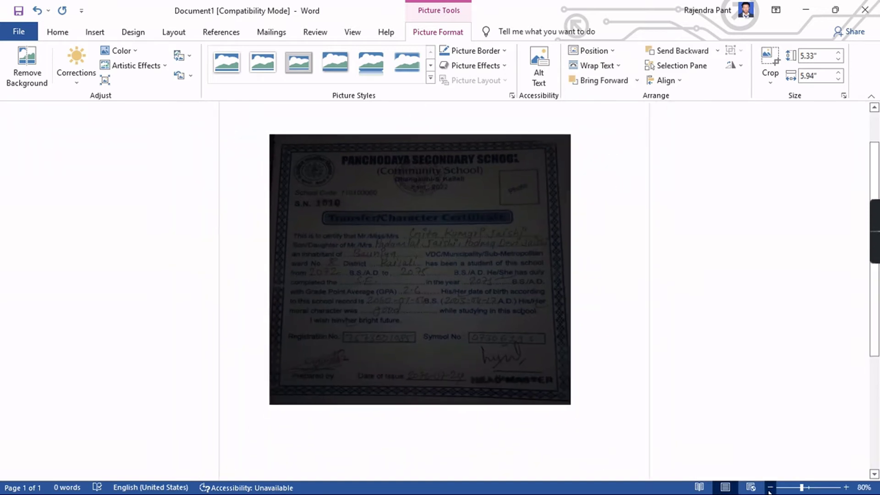
pyautogui.moveTo(567, 399); pyautogui.dragTo(582, 451)
pyautogui.moveTo(540, 349); pyautogui.dragTo(472, 289)
pyautogui.scroll(2, 511, 318)
pyautogui.moveTo(601, 450); pyautogui.dragTo(612, 466)
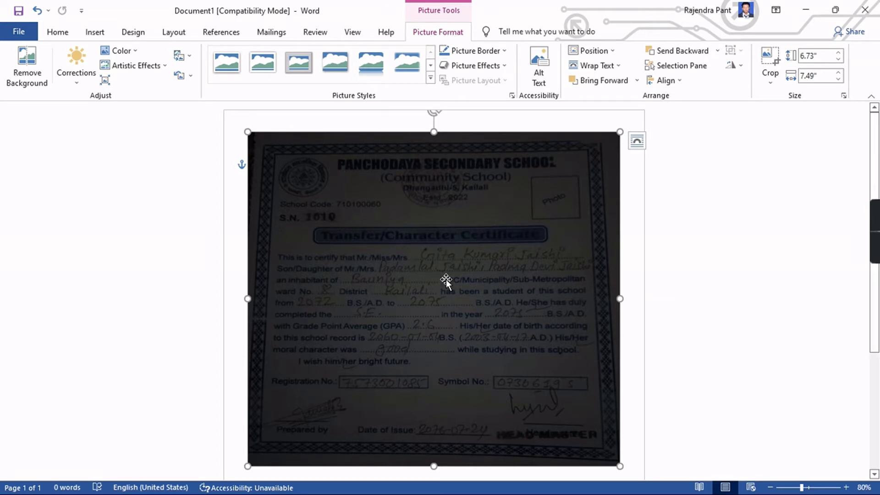
# Open the detailed picture correction settings for the certificate picture and set its sharpness to 14%.
pyautogui.click(78, 83)
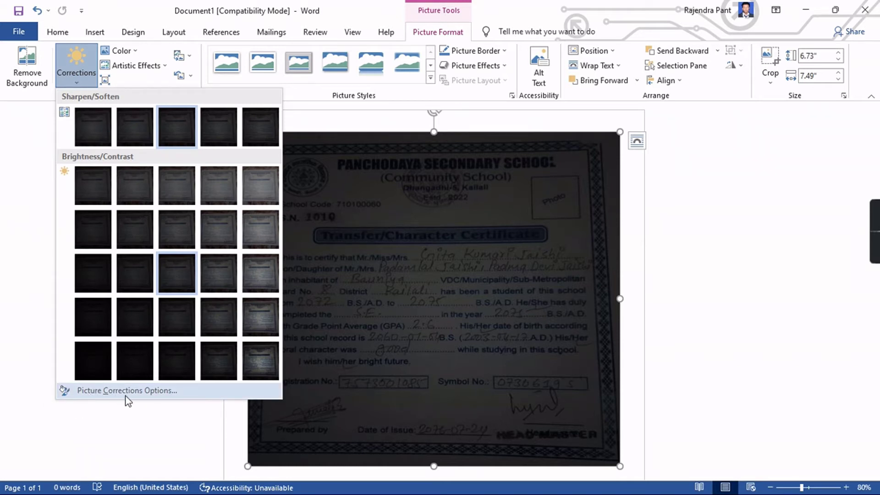
pyautogui.click(158, 395)
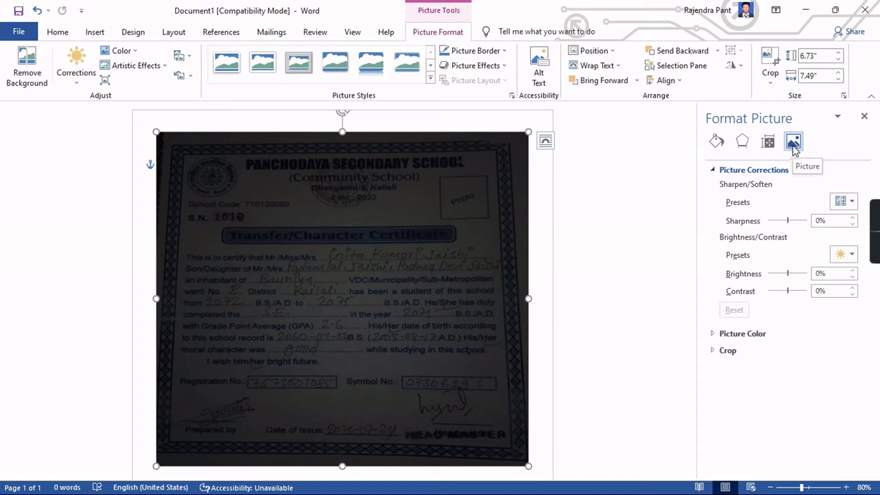
pyautogui.click(716, 170)
pyautogui.click(715, 170)
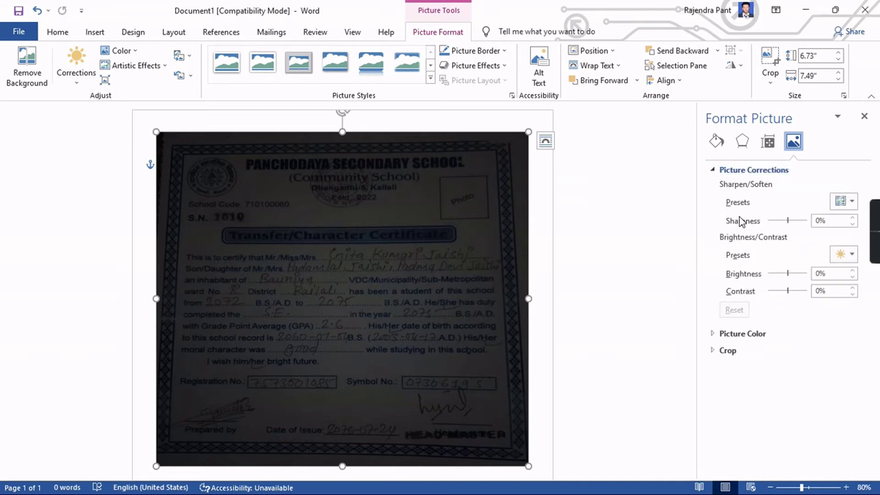
pyautogui.click(852, 218)
pyautogui.click(852, 218)
pyautogui.click(853, 218)
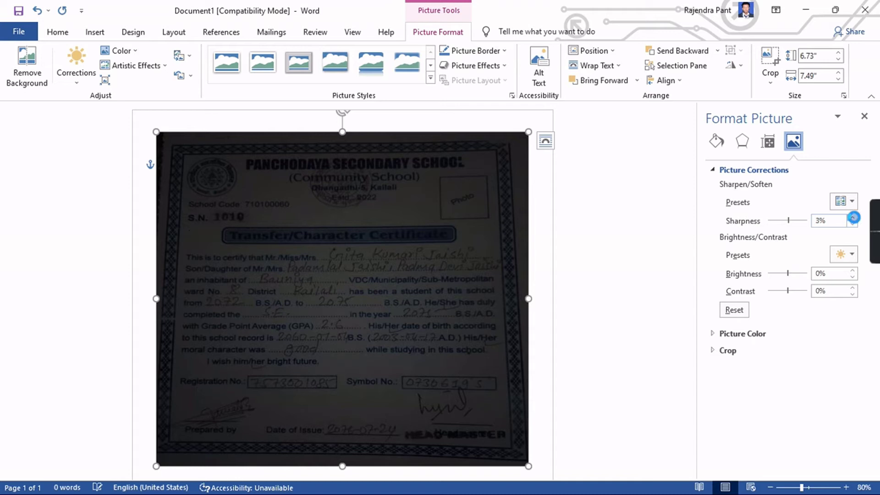
pyautogui.click(853, 217)
pyautogui.click(853, 218)
pyautogui.click(853, 218)
pyautogui.click(853, 218)
pyautogui.click(853, 218)
# Raise the certificate picture's brightness to 69% and check the whole picture.
pyautogui.click(852, 271)
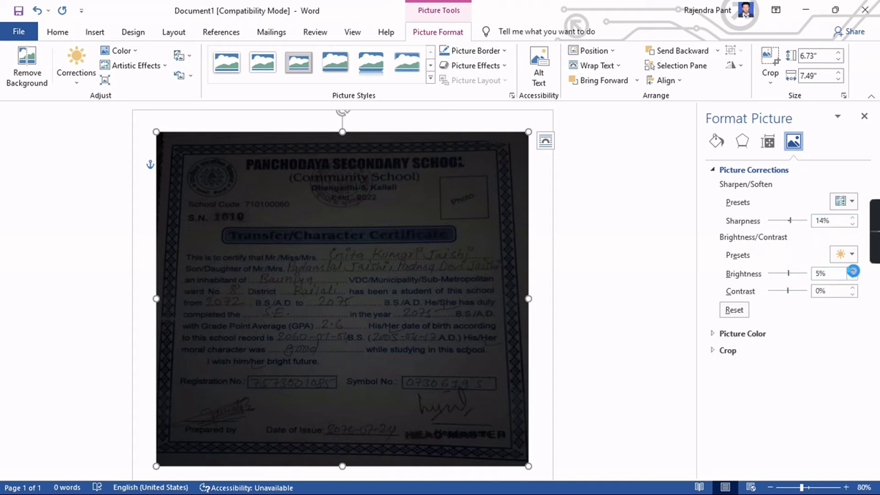
pyautogui.click(852, 271)
pyautogui.click(852, 271)
pyautogui.click(853, 271)
pyautogui.click(852, 271)
pyautogui.click(852, 271)
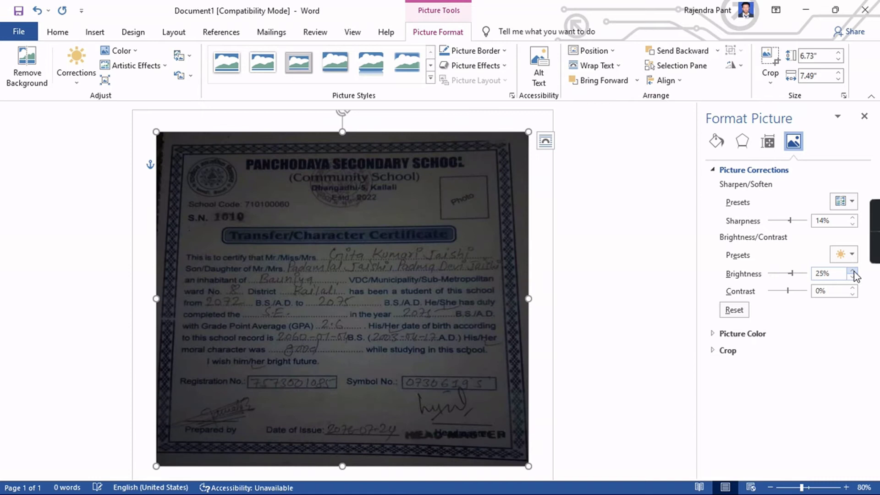
pyautogui.click(852, 271)
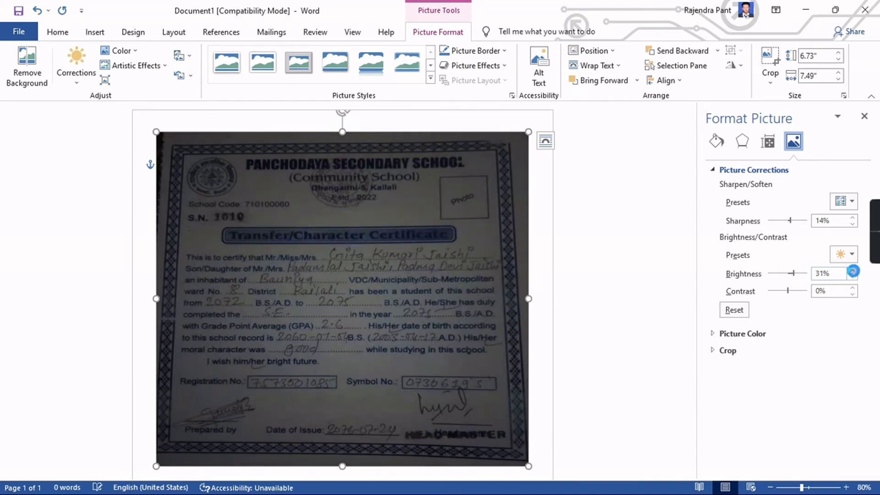
pyautogui.click(852, 271)
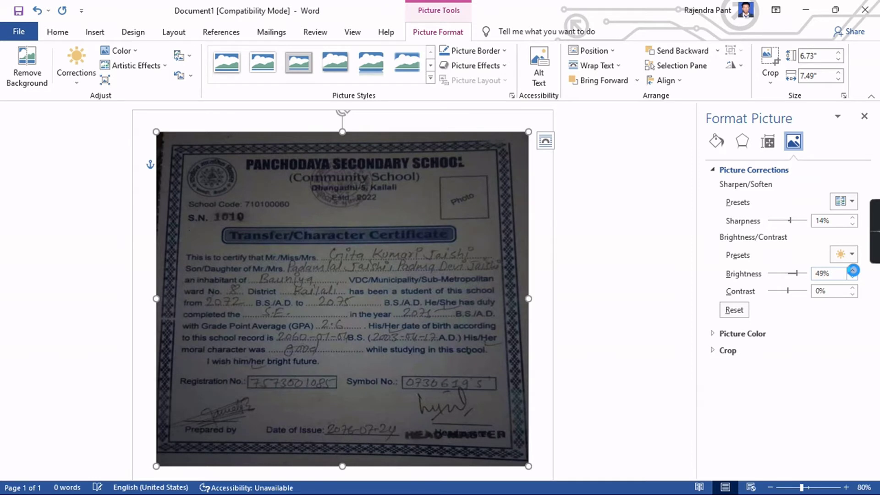
pyautogui.click(853, 270)
pyautogui.click(852, 271)
pyautogui.click(852, 270)
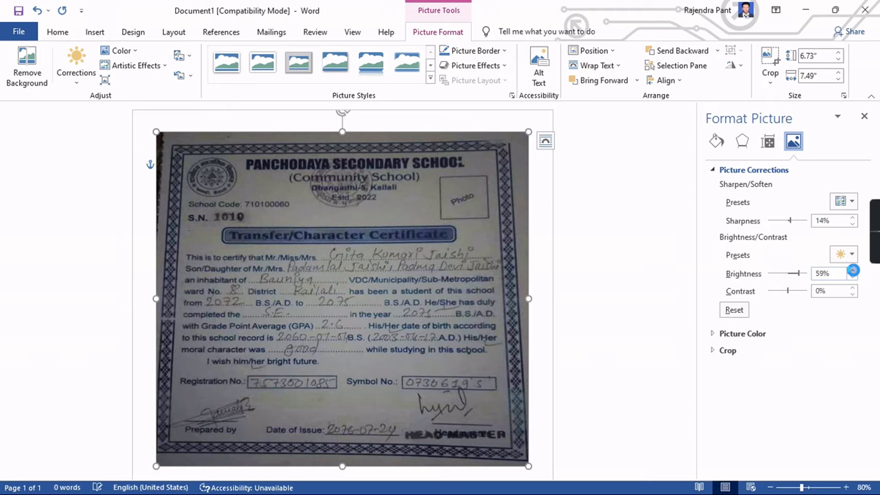
pyautogui.click(853, 270)
pyautogui.click(852, 271)
pyautogui.click(852, 270)
pyautogui.click(853, 271)
pyautogui.click(853, 271)
pyautogui.click(852, 270)
pyautogui.click(852, 270)
pyautogui.click(852, 271)
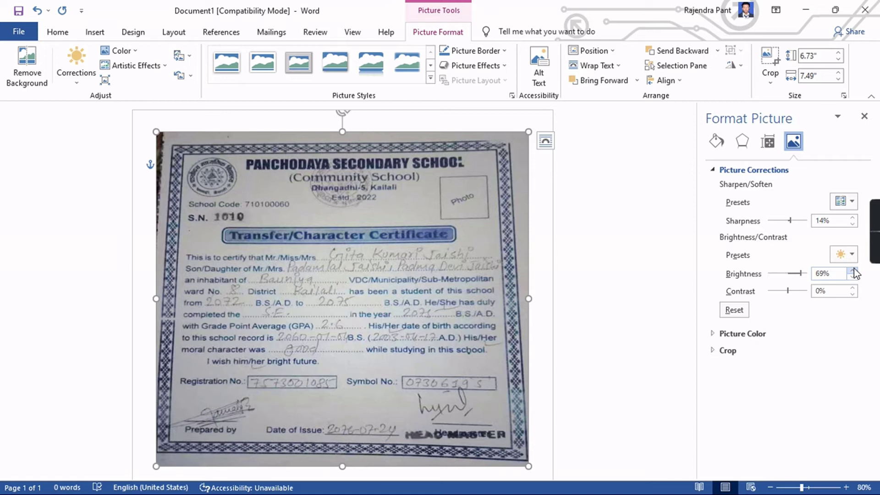
pyautogui.scroll(-3, 378, 352)
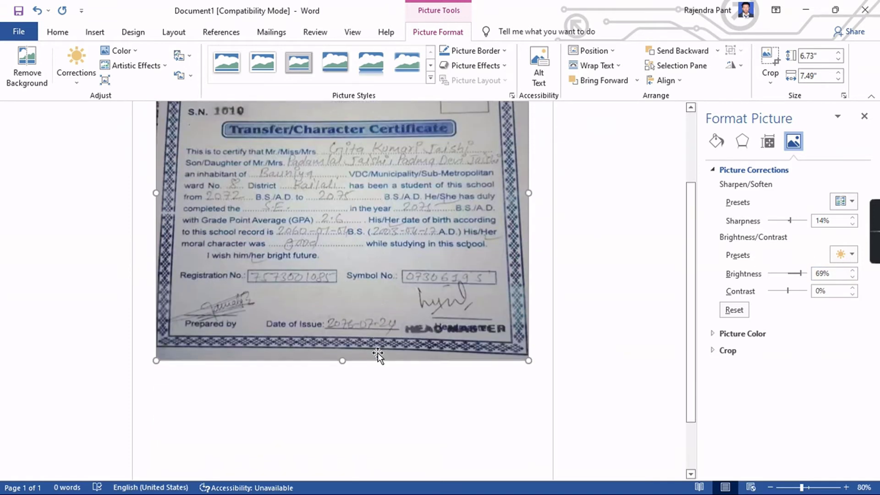
pyautogui.scroll(3, 378, 354)
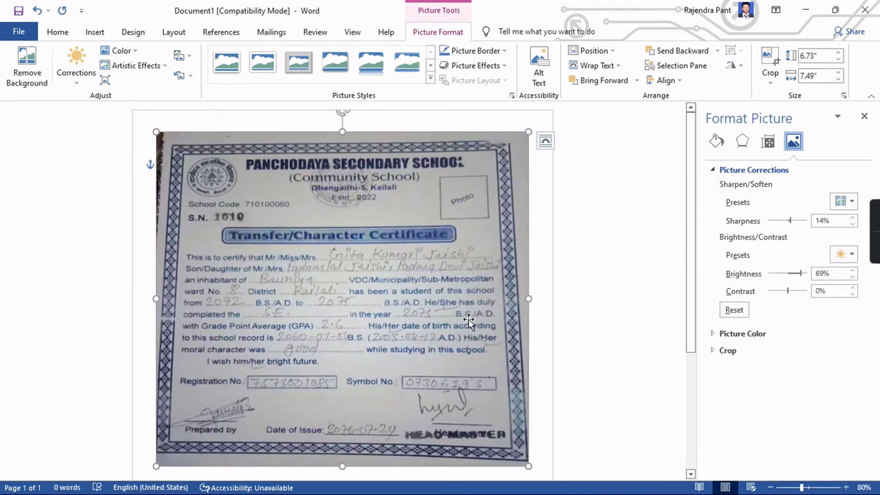
# Fine-tune the certificate picture's brightness to 68%.
pyautogui.click(851, 270)
pyautogui.click(851, 271)
pyautogui.click(851, 270)
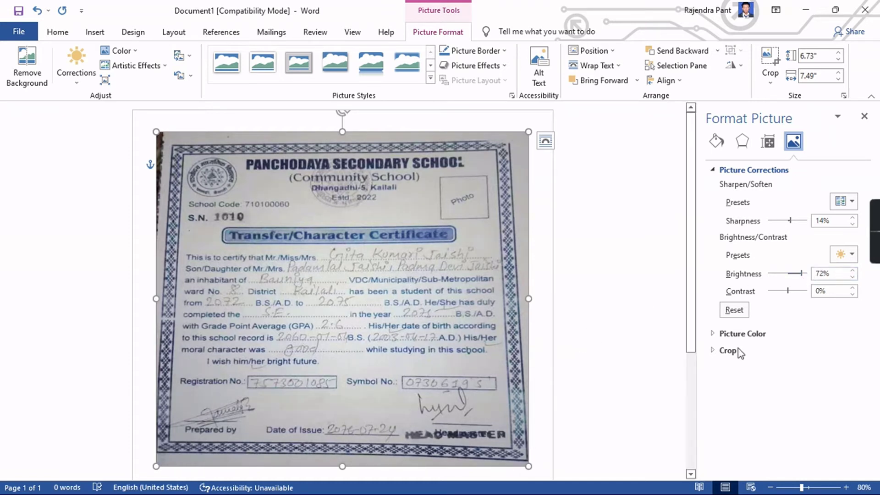
pyautogui.click(852, 278)
pyautogui.click(851, 277)
pyautogui.click(851, 277)
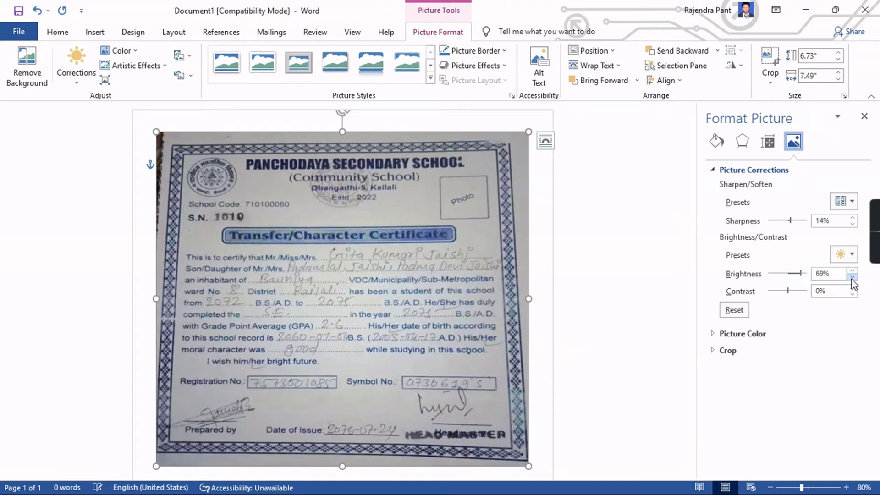
pyautogui.click(851, 277)
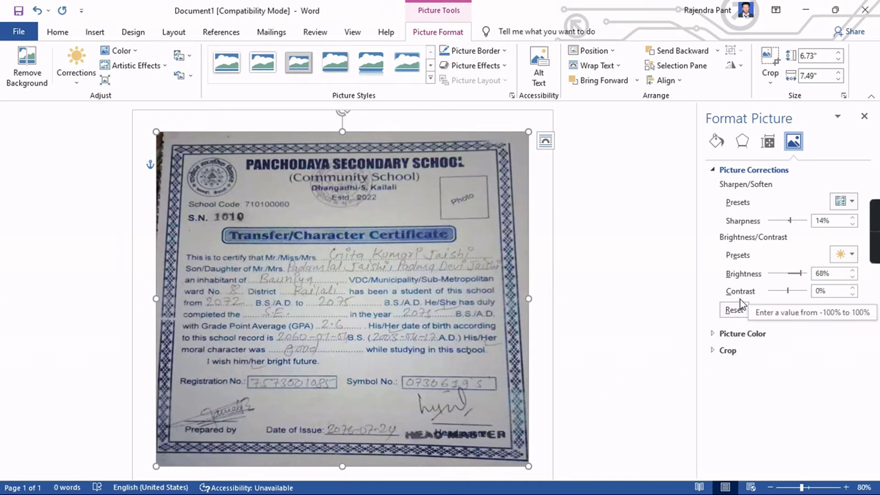
# Increase the certificate picture's contrast to 18%.
pyautogui.click(850, 288)
pyautogui.click(850, 288)
pyautogui.click(851, 288)
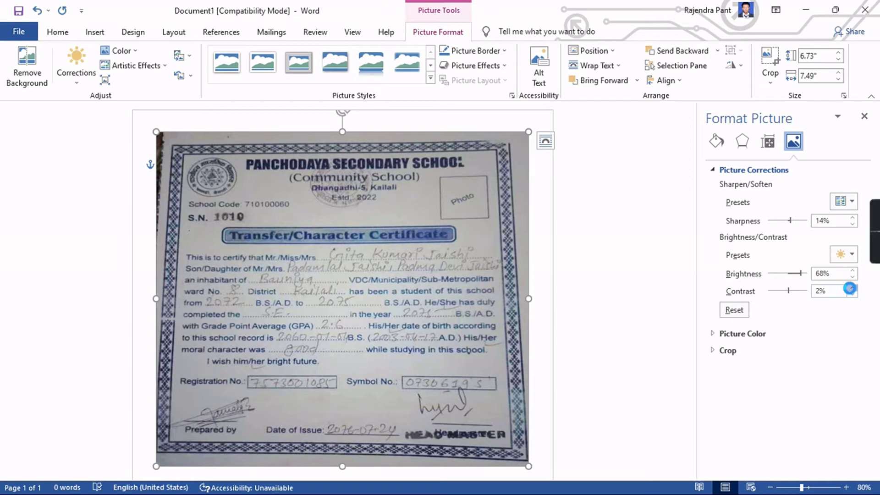
pyautogui.click(850, 287)
pyautogui.click(851, 288)
pyautogui.click(851, 288)
pyautogui.click(850, 288)
pyautogui.click(851, 287)
pyautogui.click(851, 288)
pyautogui.click(851, 287)
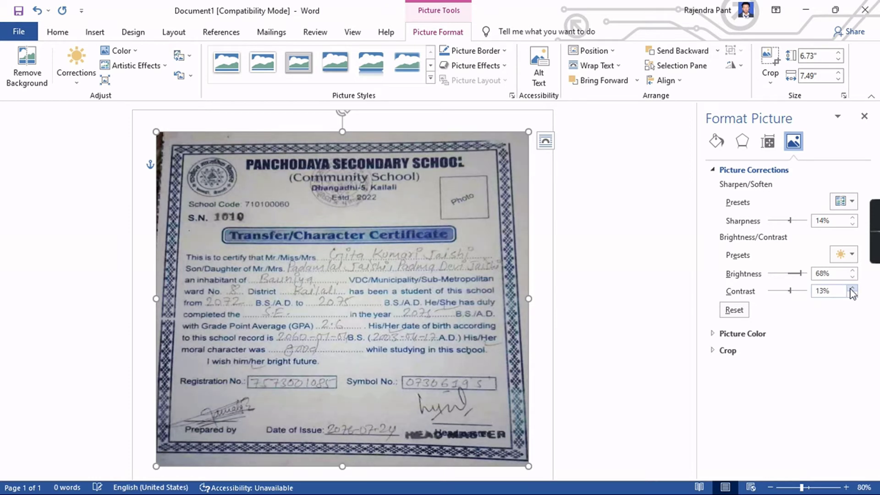
pyautogui.click(850, 289)
pyautogui.click(850, 289)
pyautogui.click(850, 288)
pyautogui.click(850, 288)
pyautogui.click(851, 288)
# Move the certificate picture slightly down the page.
pyautogui.scroll(-3, 356, 353)
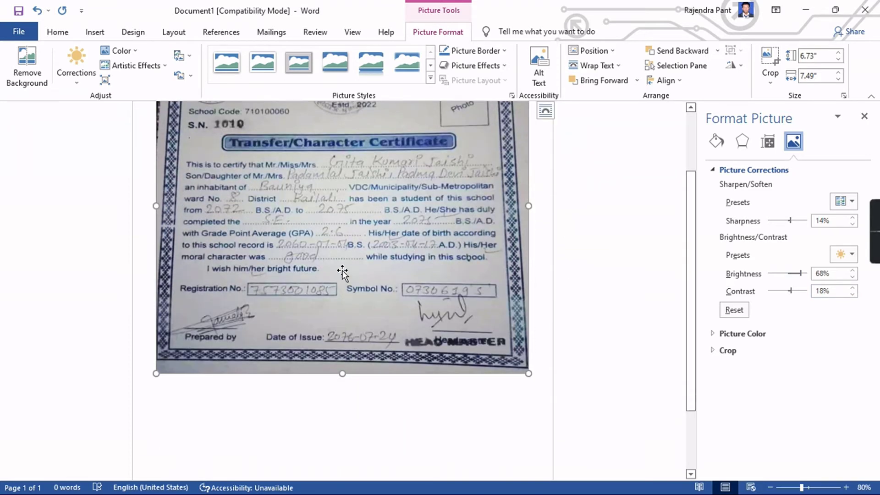
pyautogui.moveTo(337, 307); pyautogui.dragTo(347, 326)
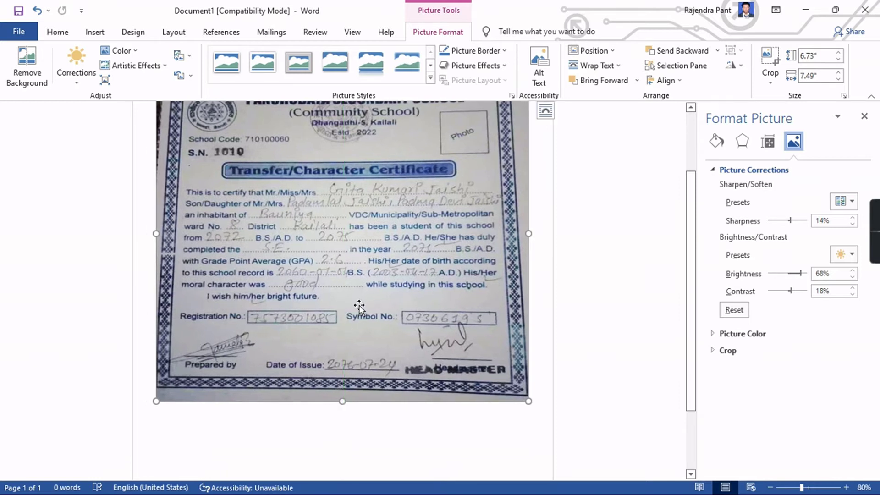
pyautogui.scroll(3, 360, 304)
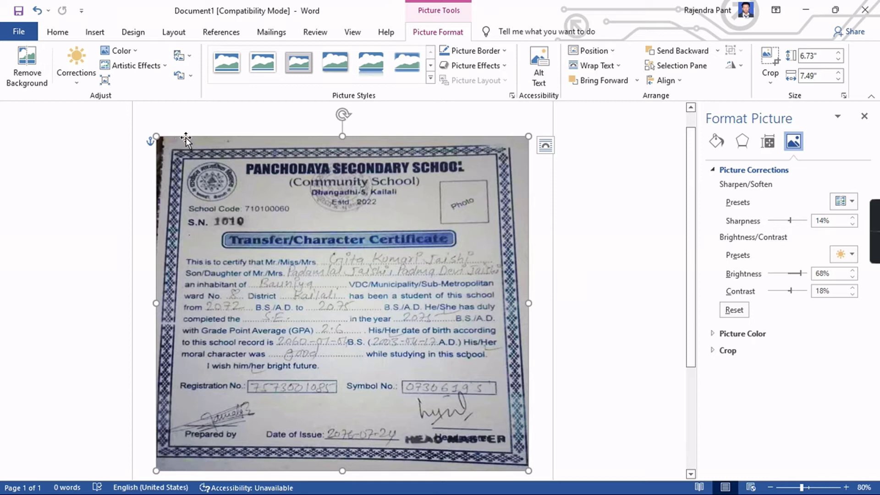
# Increase the certificate picture's sharpness to 51%.
pyautogui.click(852, 216)
pyautogui.click(853, 216)
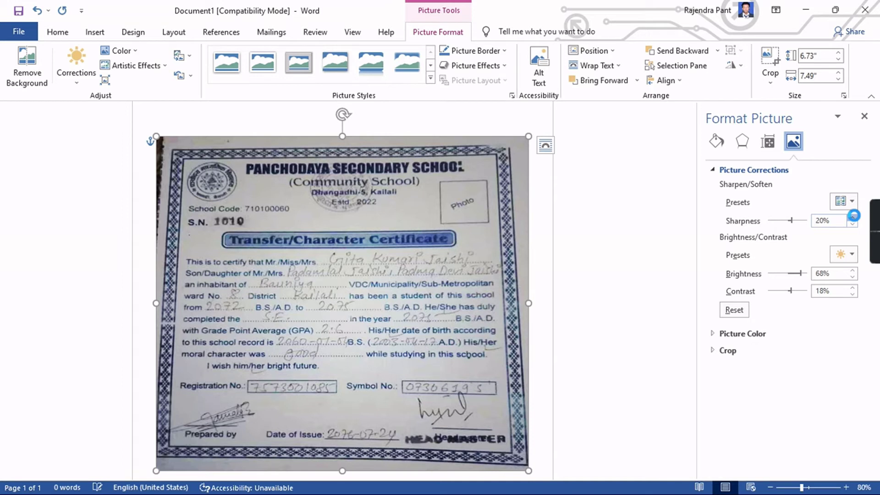
pyautogui.click(852, 216)
pyautogui.click(853, 215)
pyautogui.click(853, 216)
pyautogui.click(853, 215)
pyautogui.click(853, 216)
pyautogui.click(853, 216)
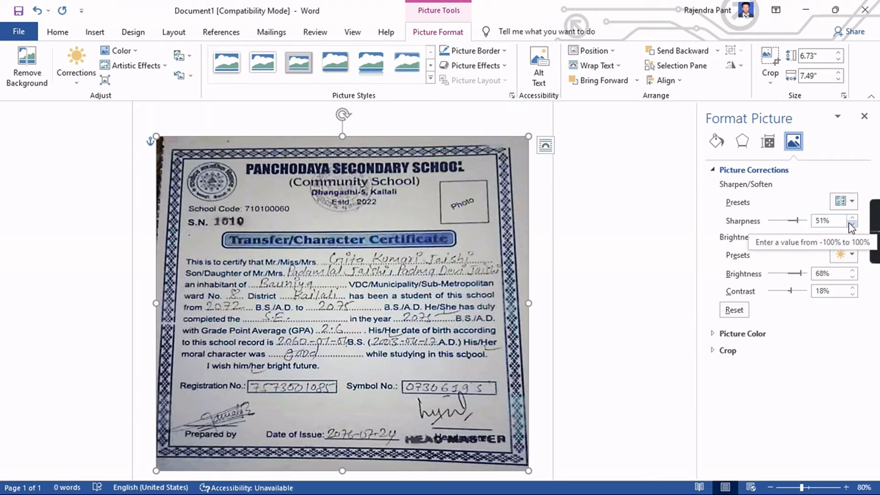
# Reduce the certificate picture's sharpness to 45%.
pyautogui.click(851, 222)
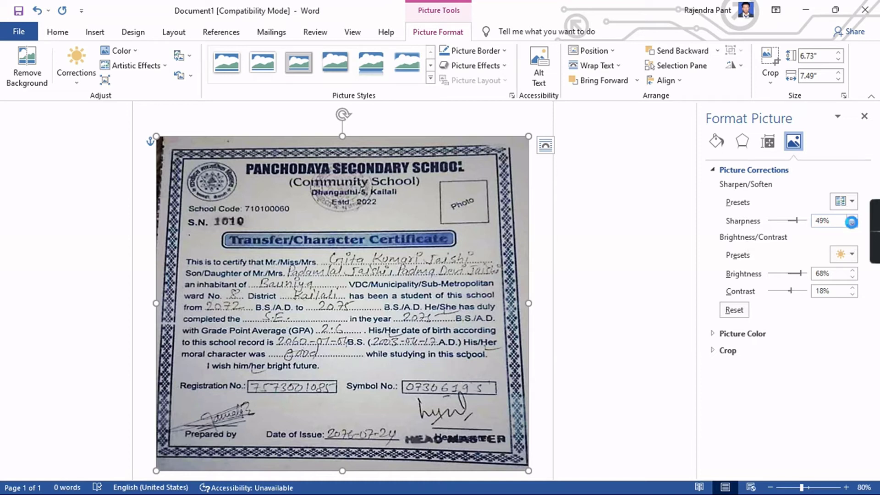
pyautogui.click(852, 224)
pyautogui.click(851, 223)
pyautogui.click(852, 224)
pyautogui.click(851, 223)
pyautogui.click(852, 223)
pyautogui.click(851, 217)
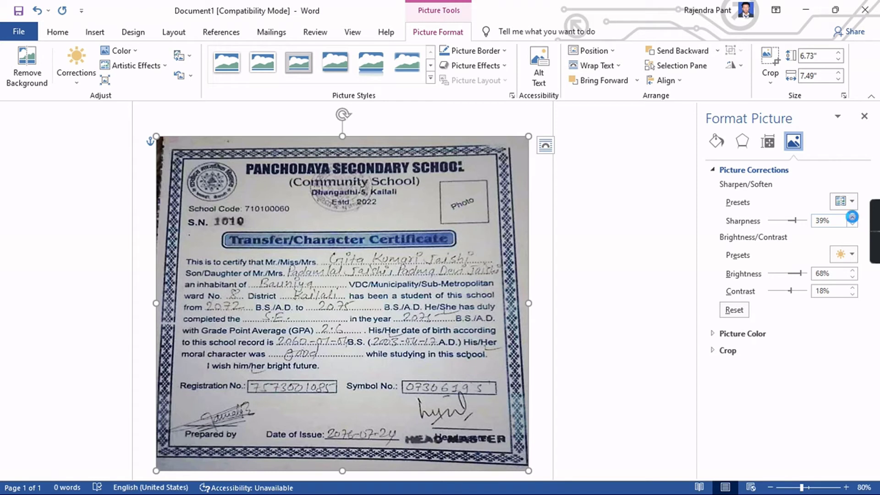
pyautogui.click(851, 217)
pyautogui.click(851, 217)
pyautogui.click(852, 218)
pyautogui.click(852, 224)
# Set the certificate picture's brightness to 71% and its contrast to 19%.
pyautogui.click(852, 271)
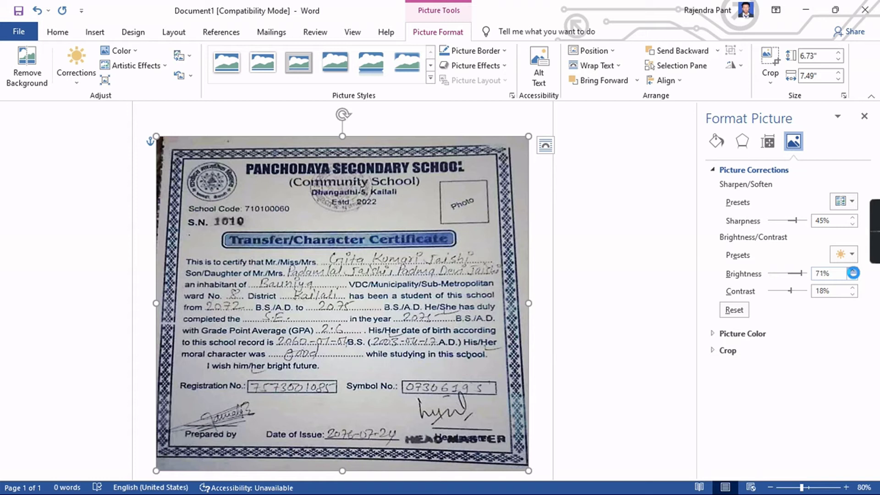
pyautogui.click(852, 271)
pyautogui.click(852, 273)
pyautogui.click(852, 271)
pyautogui.click(852, 280)
pyautogui.click(852, 280)
pyautogui.click(852, 281)
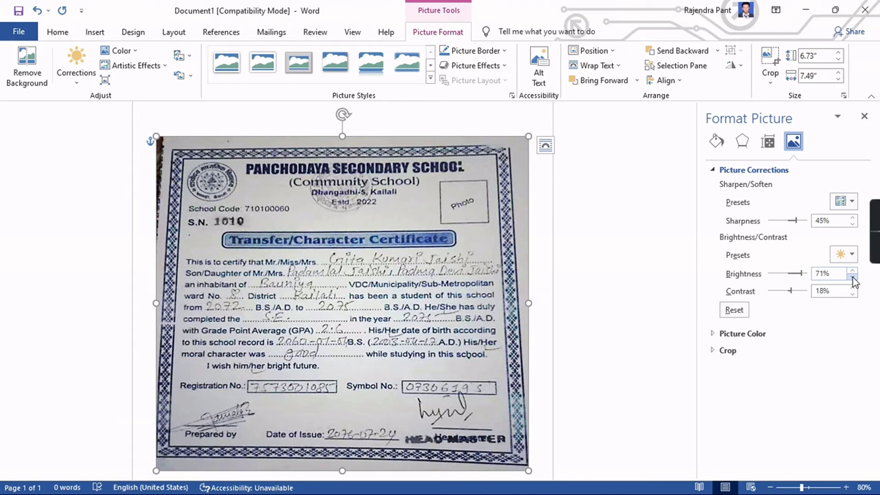
pyautogui.click(851, 288)
pyautogui.scroll(-3, 343, 278)
pyautogui.scroll(2, 343, 278)
pyautogui.scroll(3, 342, 278)
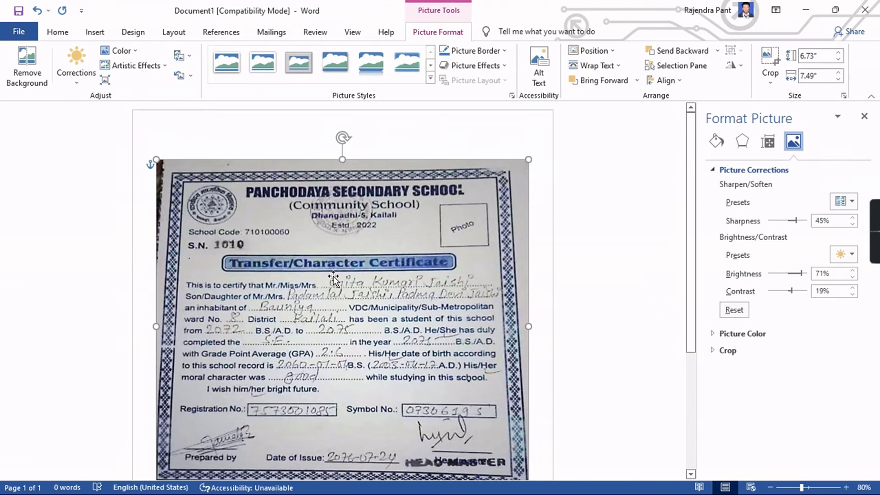
# Shift the certificate picture slightly to the right on the page and close the picture formatting settings.
pyautogui.scroll(-1, 339, 277)
pyautogui.moveTo(336, 277); pyautogui.dragTo(342, 276)
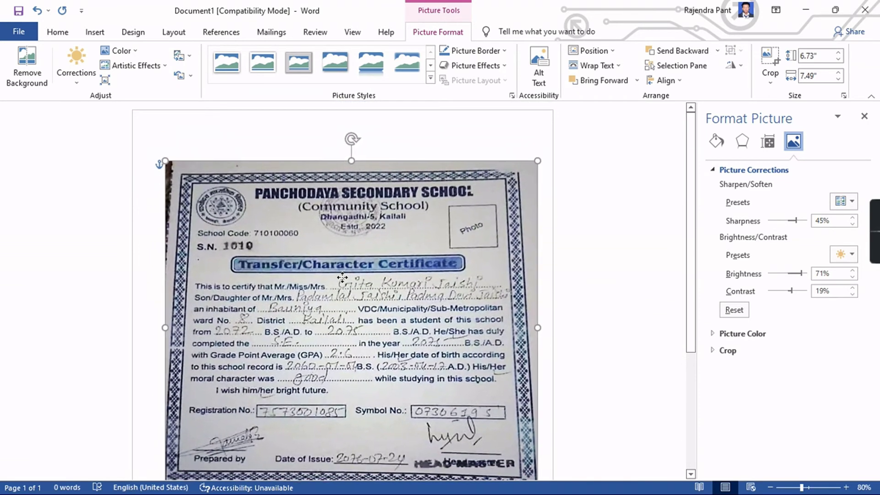
pyautogui.click(863, 120)
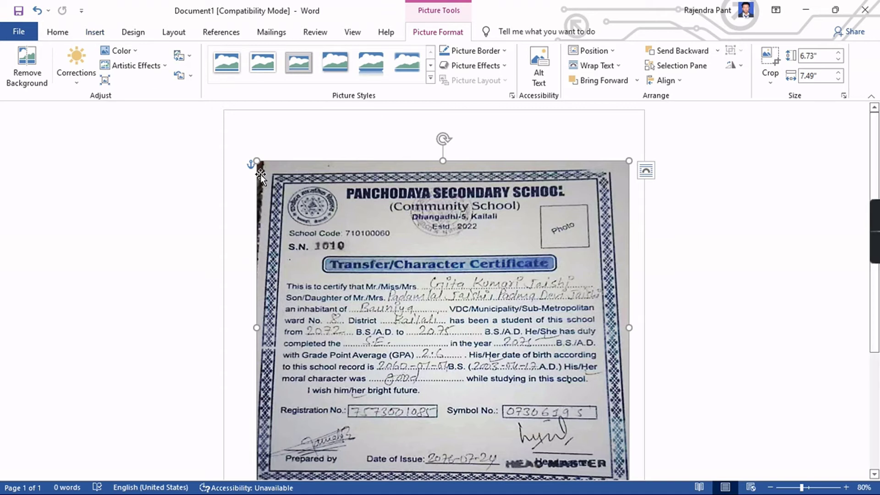
# Draw a narrow rectangle about 2.29" high and 0.36" wide over the dark strip at the certificate's upper left edge.
pyautogui.click(98, 34)
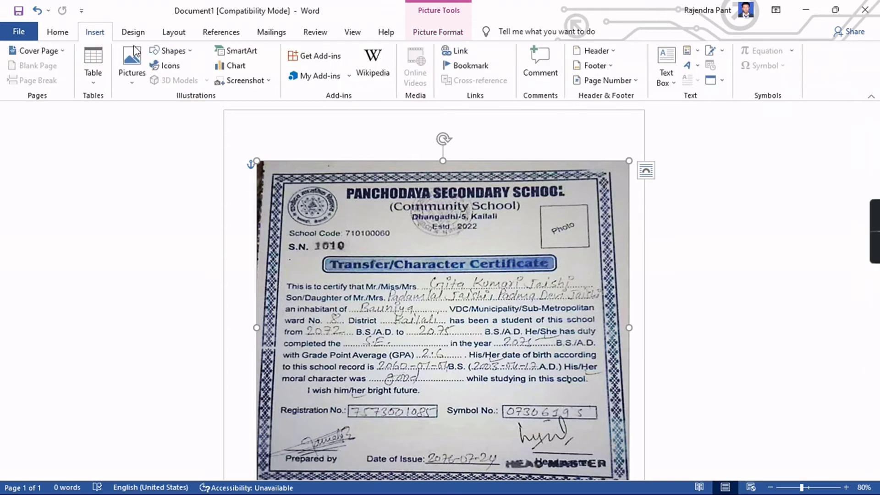
pyautogui.click(185, 52)
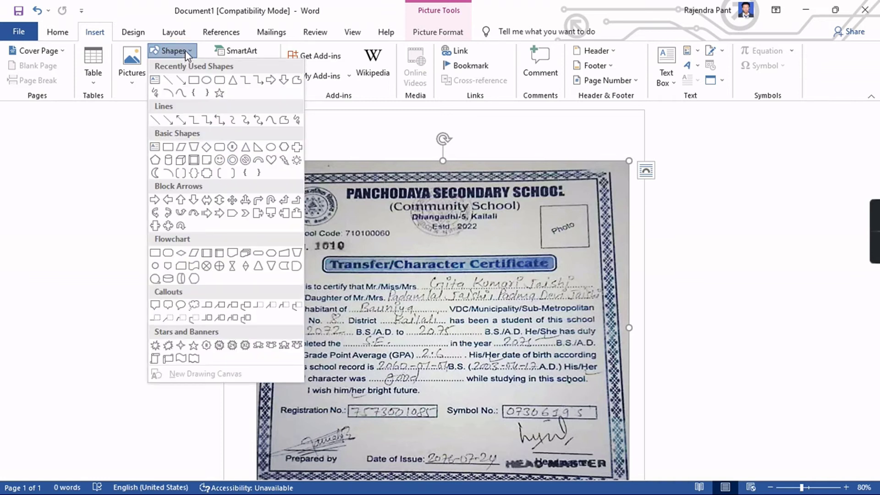
pyautogui.click(193, 80)
pyautogui.moveTo(247, 152)
pyautogui.mouseDown()
pyautogui.moveTo(263, 280)
pyautogui.moveTo(265, 266)
pyautogui.mouseUp()
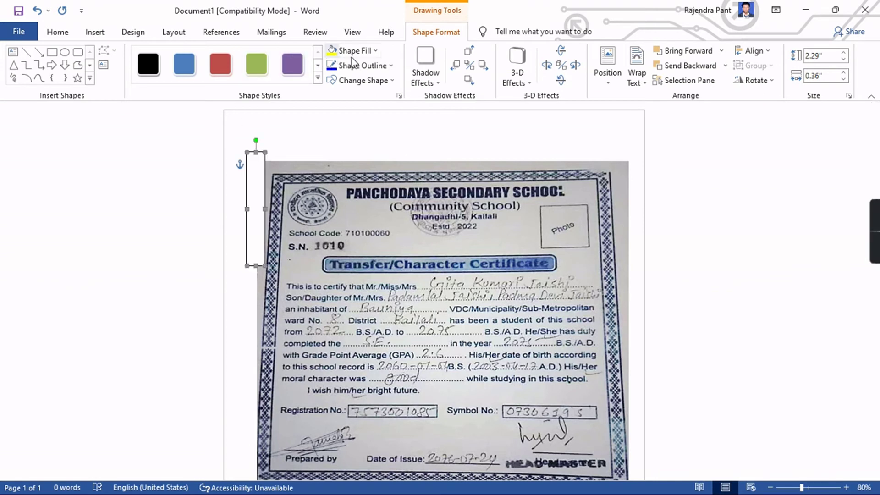
# Fill the narrow rectangle with a light grey theme color and deselect it.
pyautogui.click(378, 52)
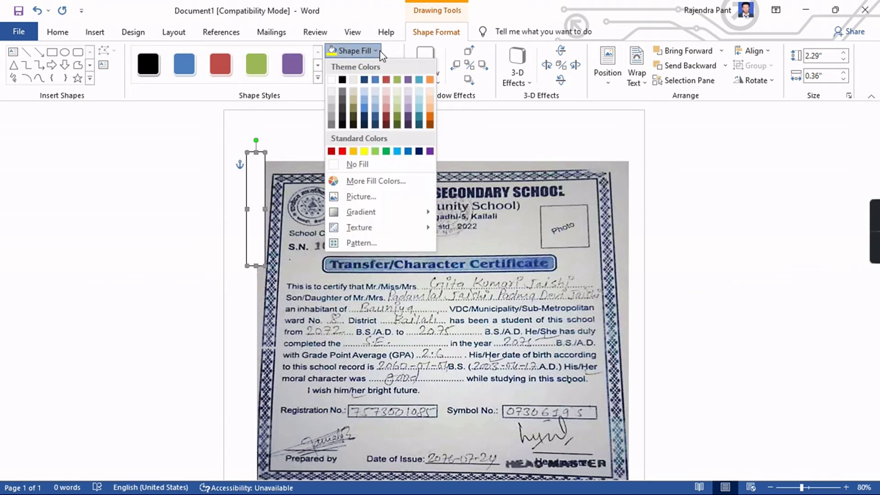
pyautogui.click(329, 102)
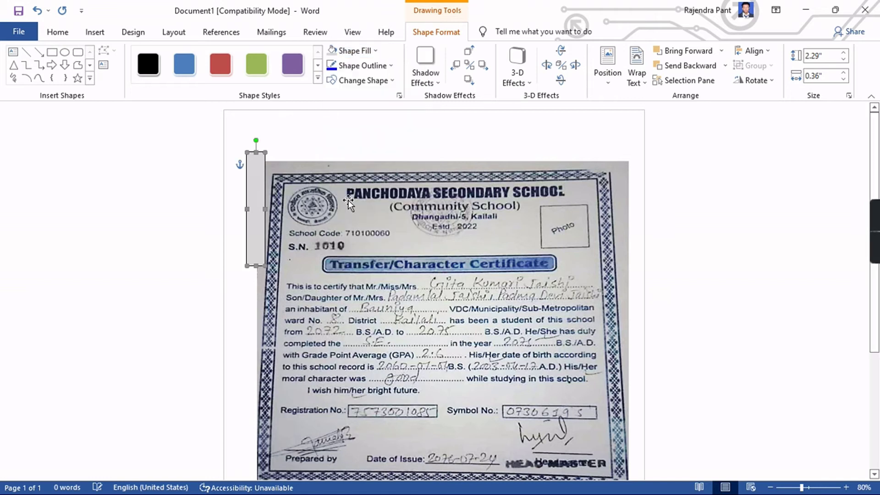
pyautogui.click(270, 269)
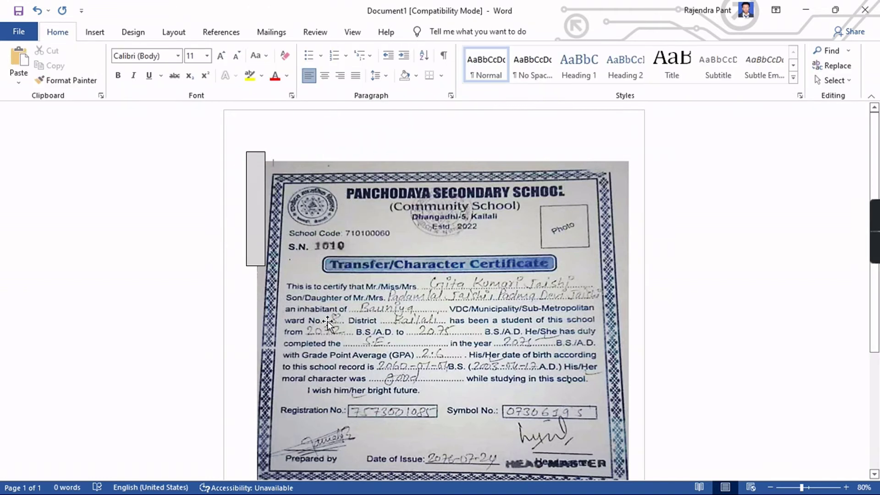
# Remove the outline from the light grey rectangle at the certificate's upper left edge and deselect it.
pyautogui.click(256, 178)
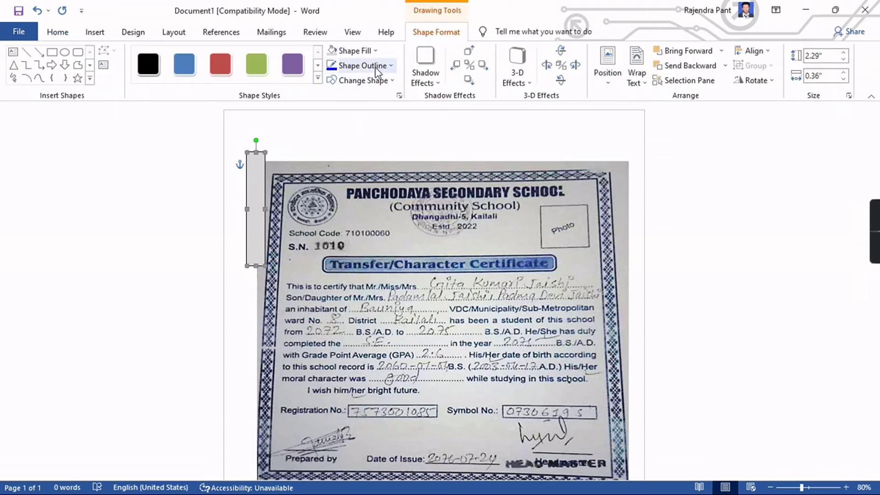
pyautogui.click(391, 66)
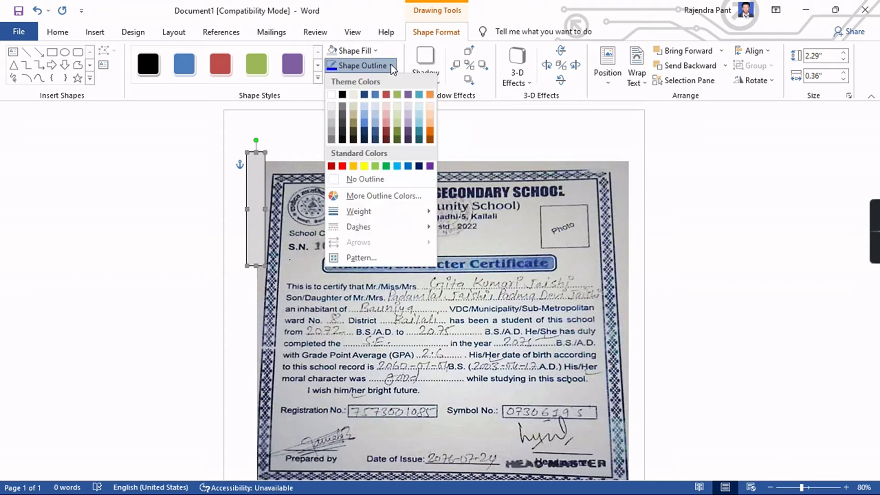
pyautogui.click(361, 180)
pyautogui.click(301, 145)
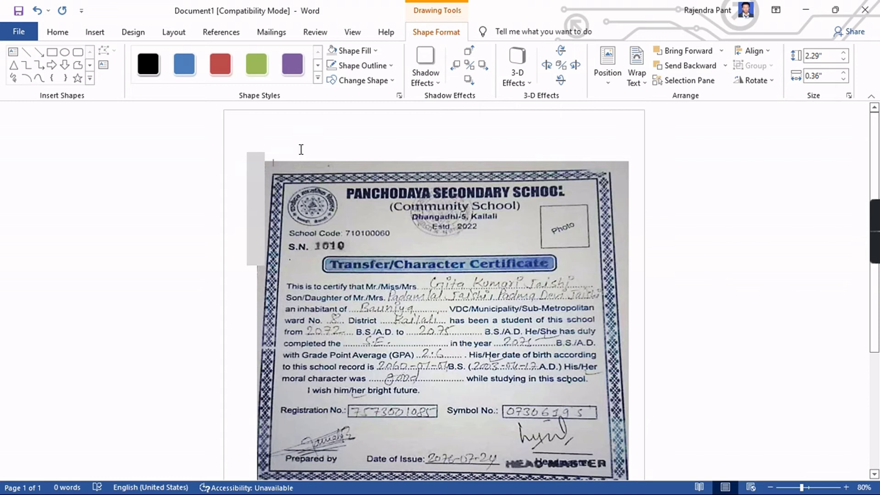
# Draw a rectangle about 0.47" high and 1.84" wide over the grey strip's end above the certificate's upper left corner, without an outline.
pyautogui.click(96, 33)
pyautogui.click(170, 51)
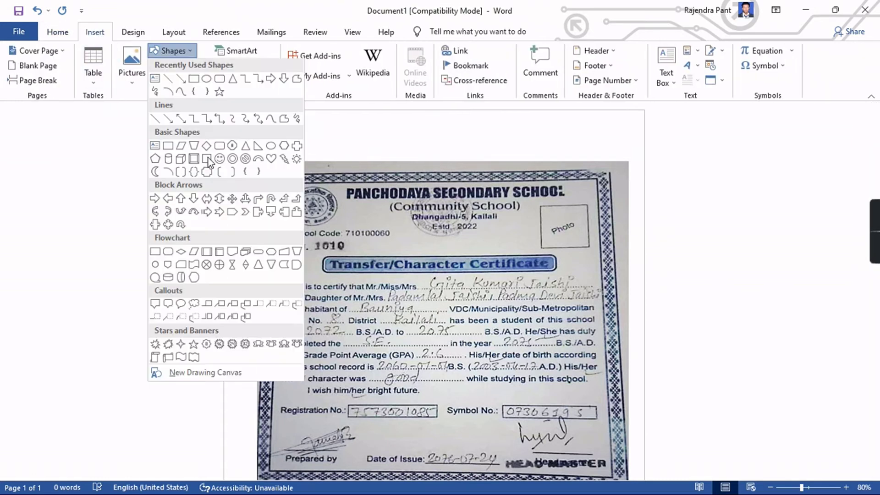
pyautogui.click(193, 79)
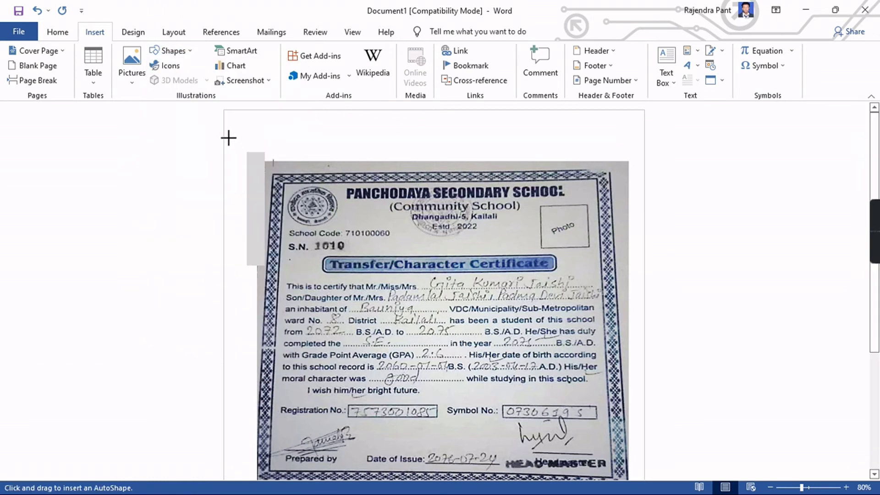
pyautogui.moveTo(229, 138); pyautogui.dragTo(320, 163)
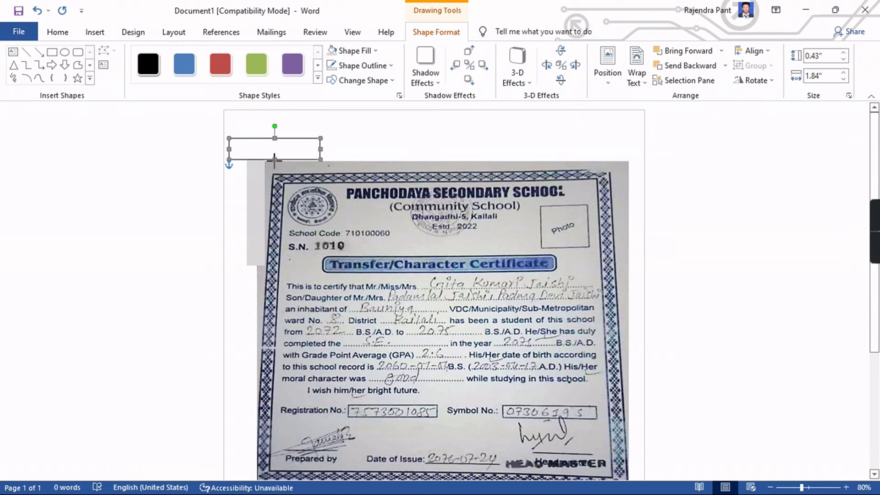
pyautogui.click(282, 157)
pyautogui.click(289, 159)
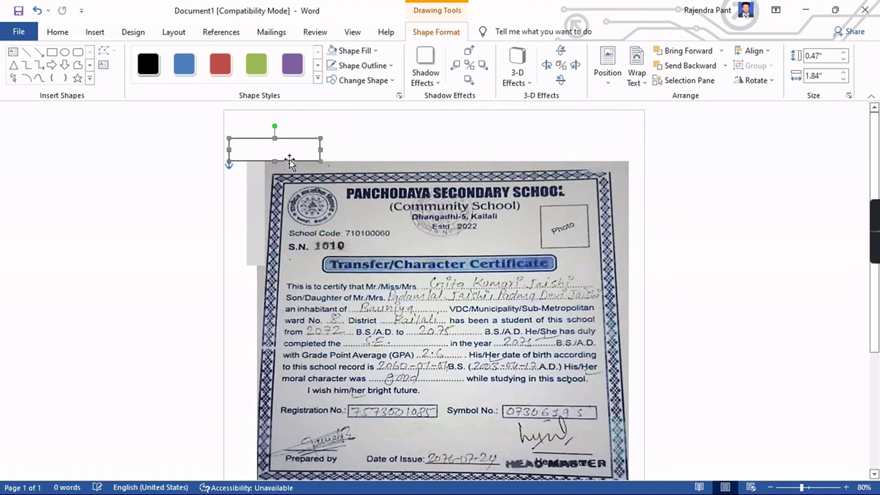
pyautogui.click(390, 65)
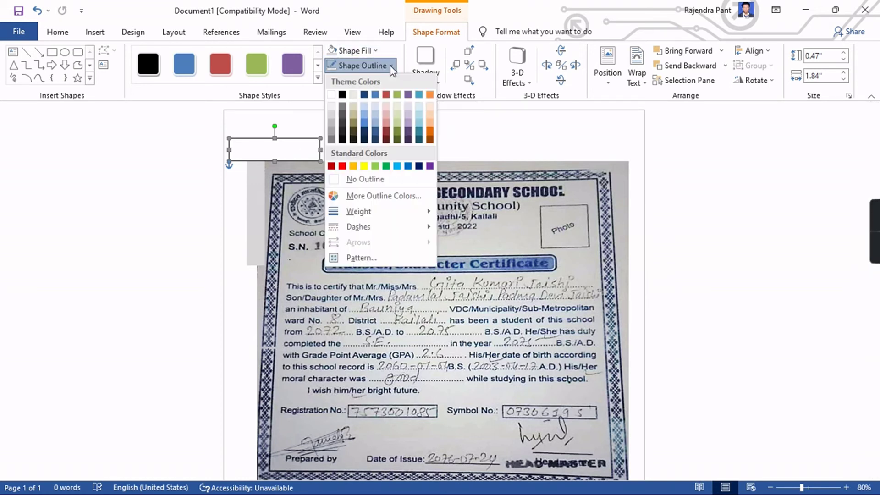
pyautogui.click(369, 177)
pyautogui.click(391, 139)
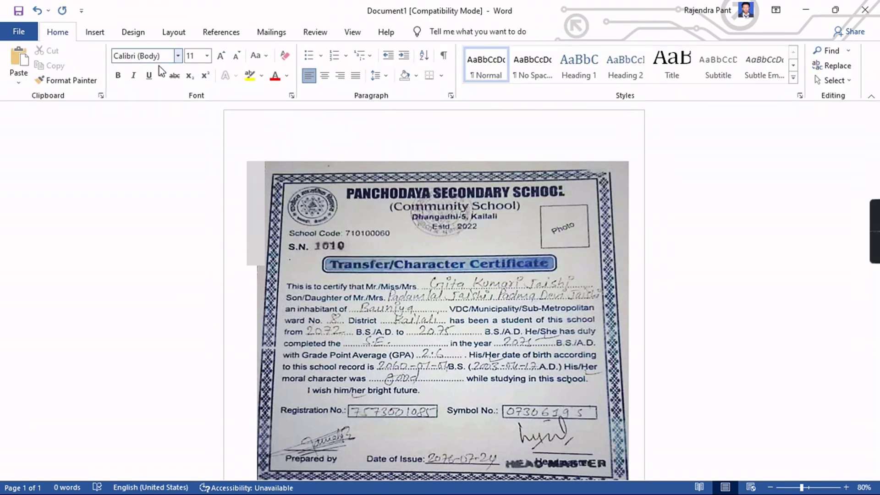
# Cover the grey strip protruding beside the certificate's left edge with a rectangle about 3.69" high and 0.53" wide, without an outline.
pyautogui.click(95, 33)
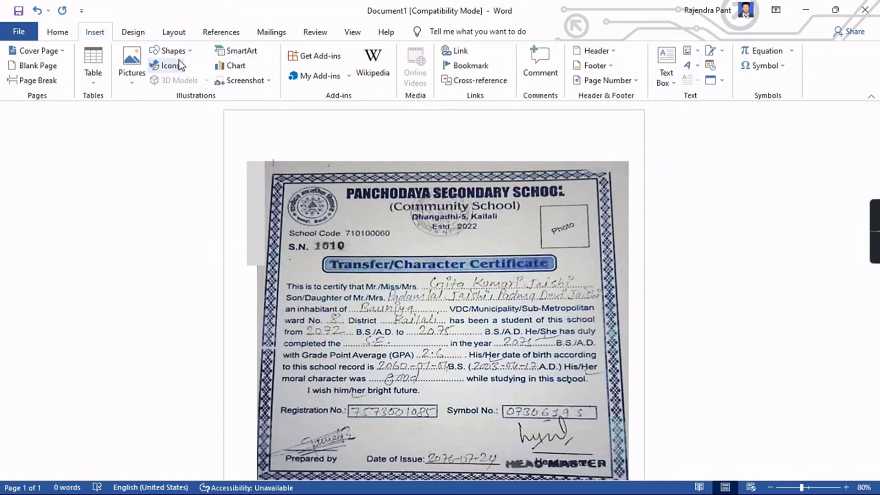
pyautogui.click(183, 51)
pyautogui.click(198, 83)
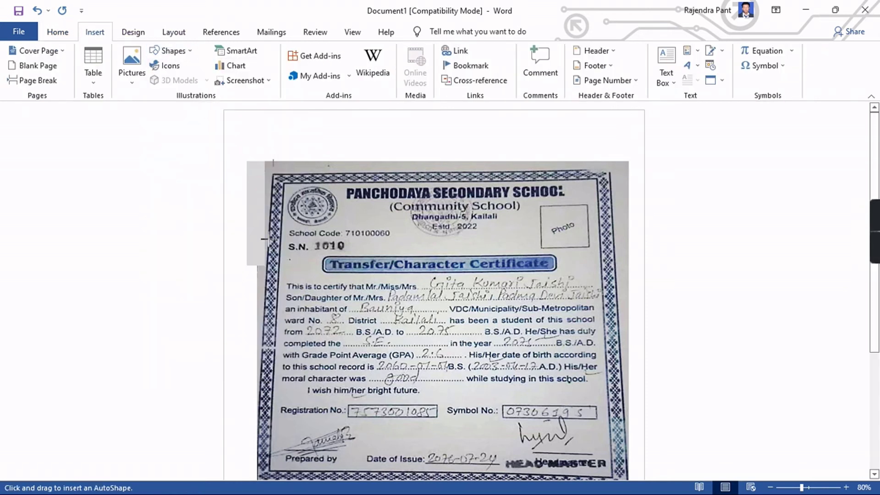
pyautogui.moveTo(232, 145)
pyautogui.mouseDown()
pyautogui.moveTo(243, 323)
pyautogui.moveTo(256, 329)
pyautogui.mouseUp()
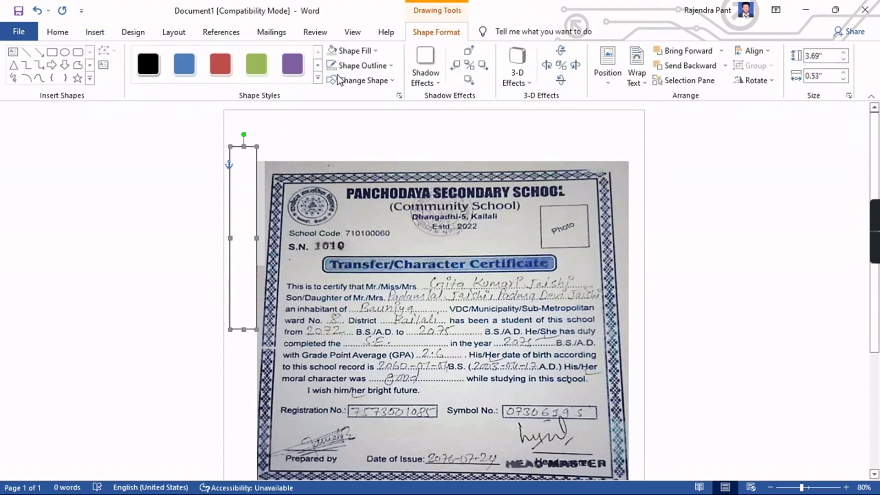
pyautogui.click(394, 65)
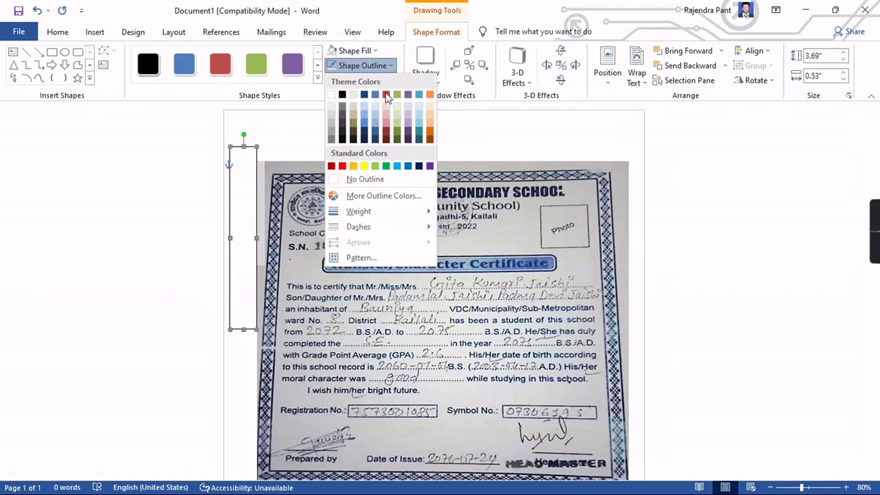
pyautogui.click(362, 178)
pyautogui.click(635, 293)
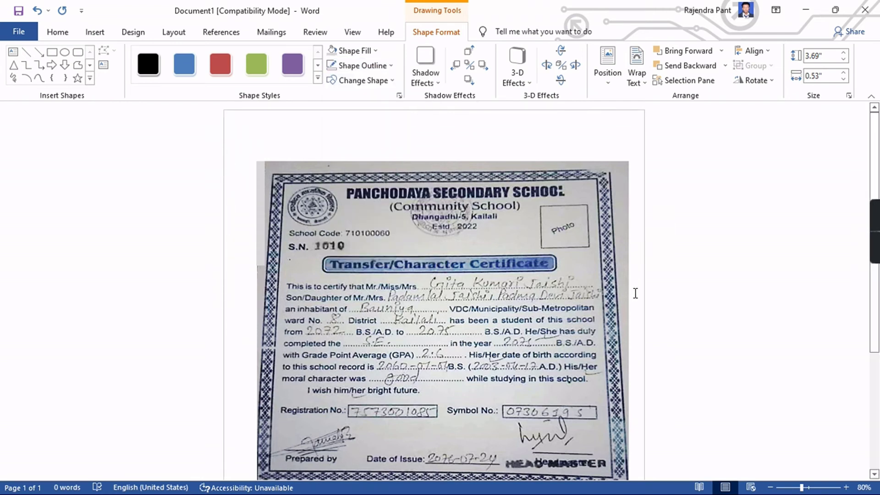
# Check the finished certificate on the page and in the print preview, and return to the document.
pyautogui.scroll(-3, 636, 307)
pyautogui.scroll(3, 635, 319)
pyautogui.scroll(-6, 637, 334)
pyautogui.scroll(6, 638, 348)
pyautogui.click(473, 323)
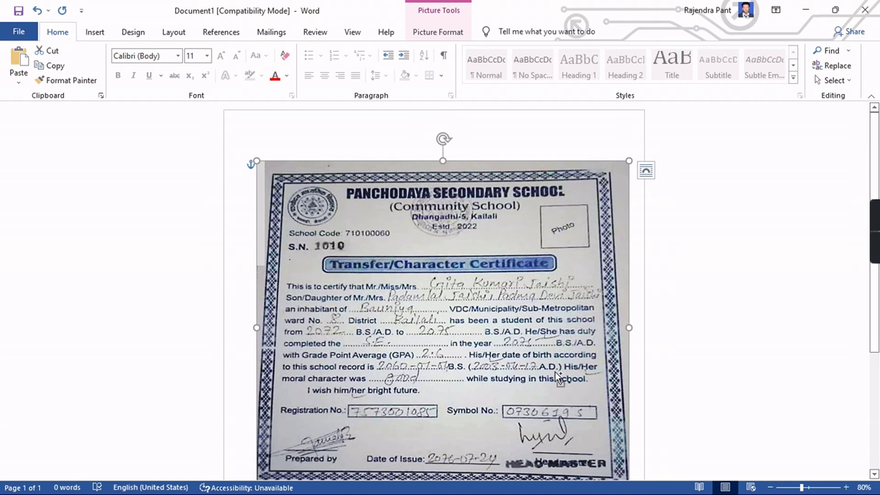
pyautogui.hotkey('ctrl', 'p')
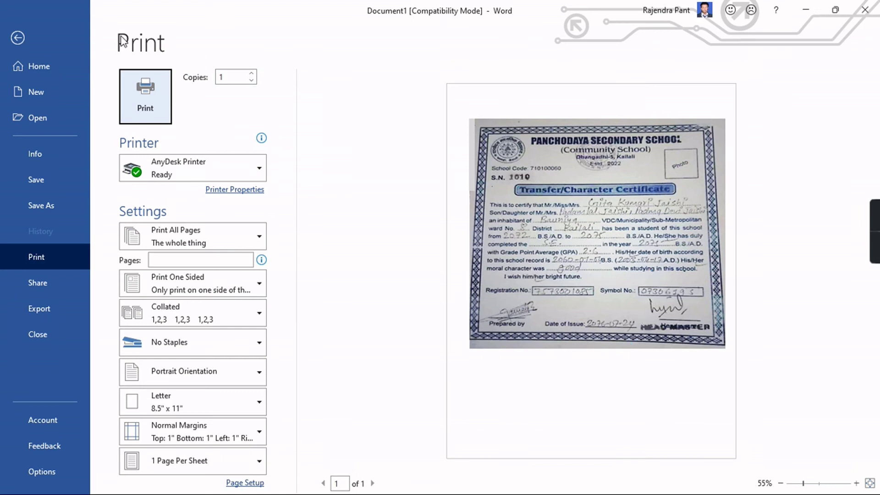
pyautogui.click(19, 39)
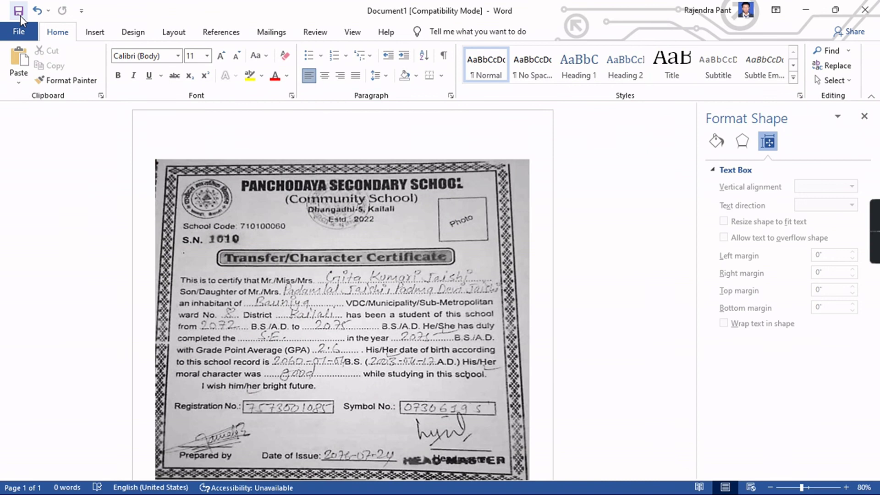
# Start saving a copy of the document in the Videos folder with PDF as the file type.
pyautogui.click(20, 34)
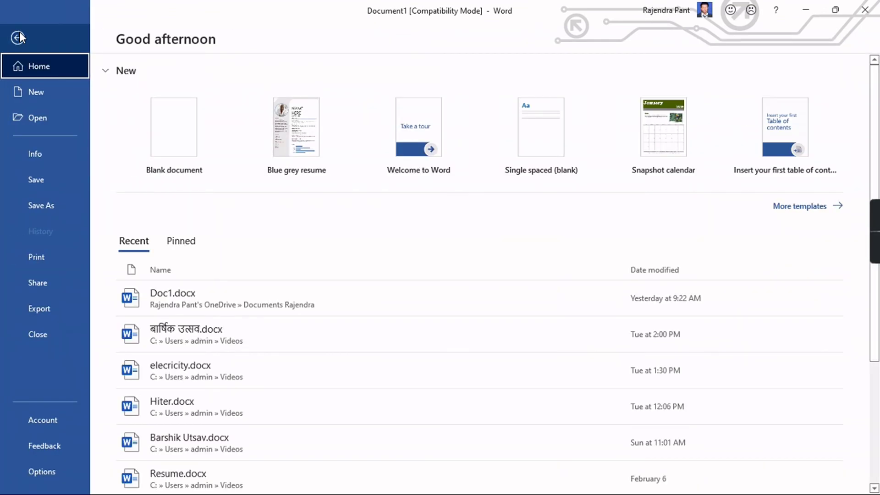
pyautogui.click(40, 202)
pyautogui.click(411, 220)
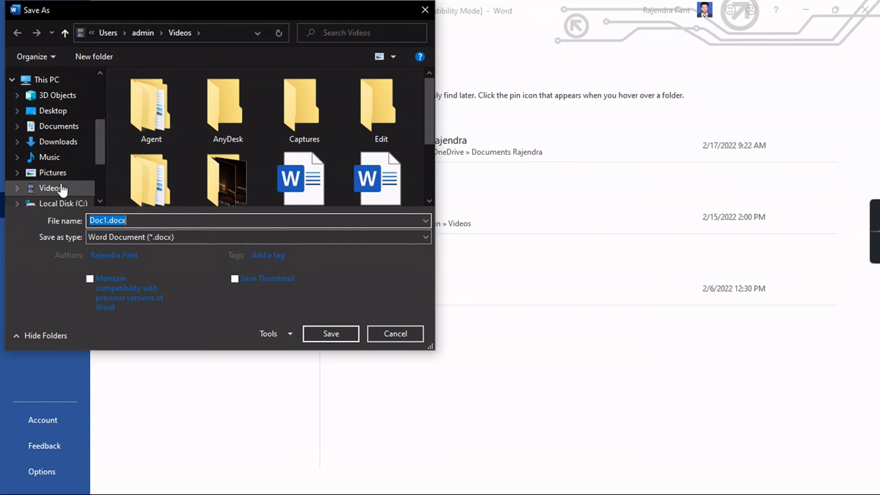
pyautogui.click(64, 189)
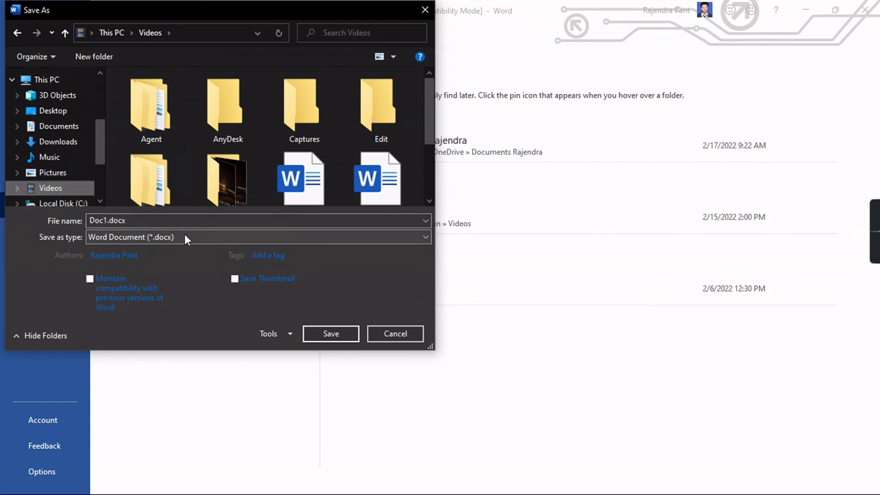
pyautogui.click(126, 238)
pyautogui.click(126, 237)
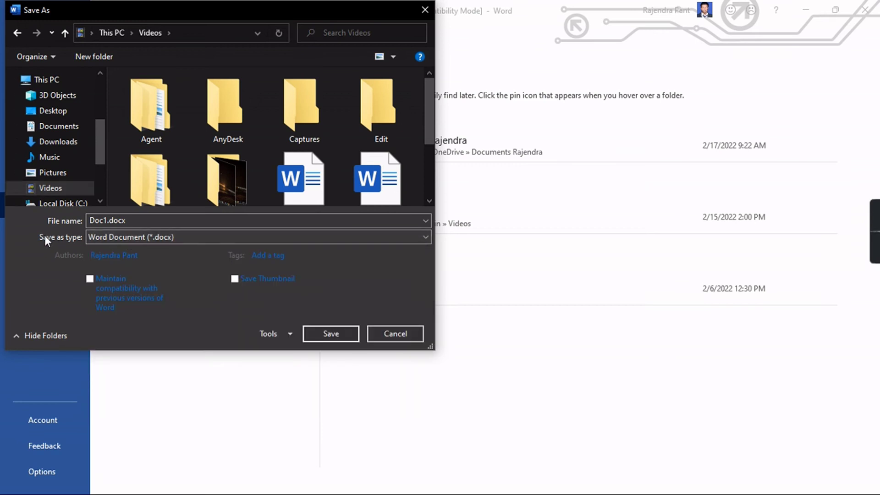
pyautogui.click(120, 235)
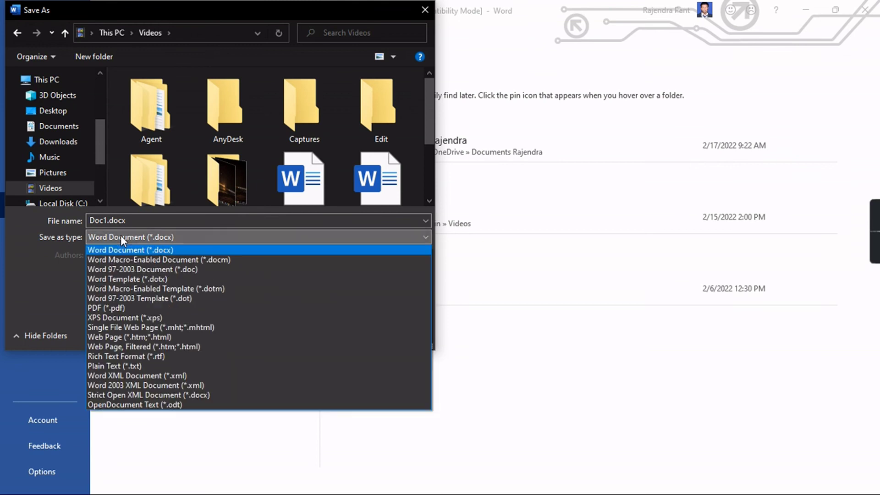
pyautogui.click(116, 307)
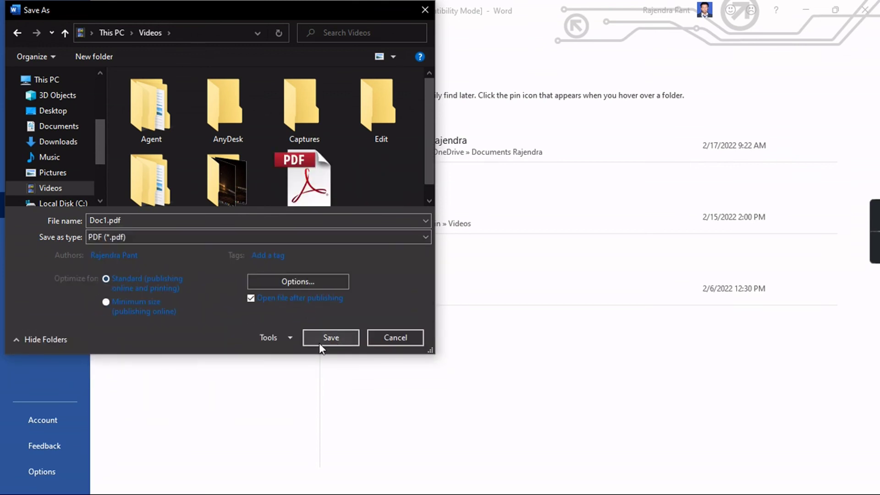
# Decline overwriting Doc1.pdf and save the PDF under the name cc instead.
pyautogui.click(331, 339)
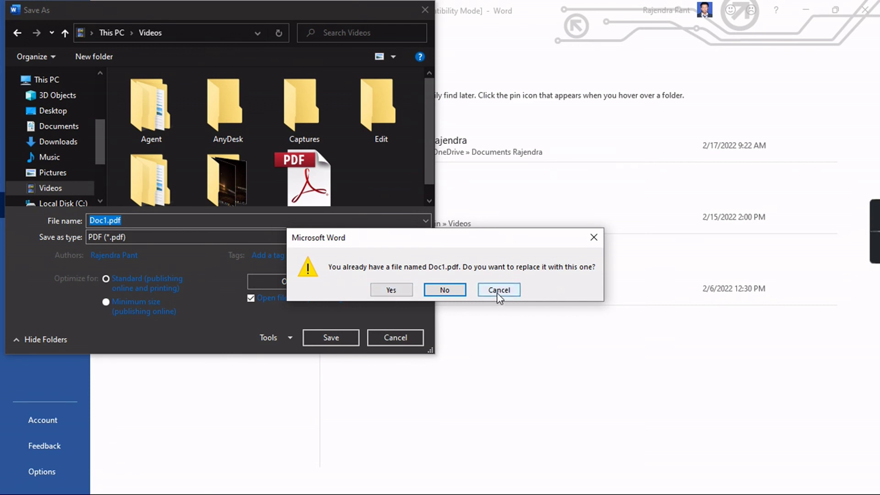
pyautogui.click(479, 290)
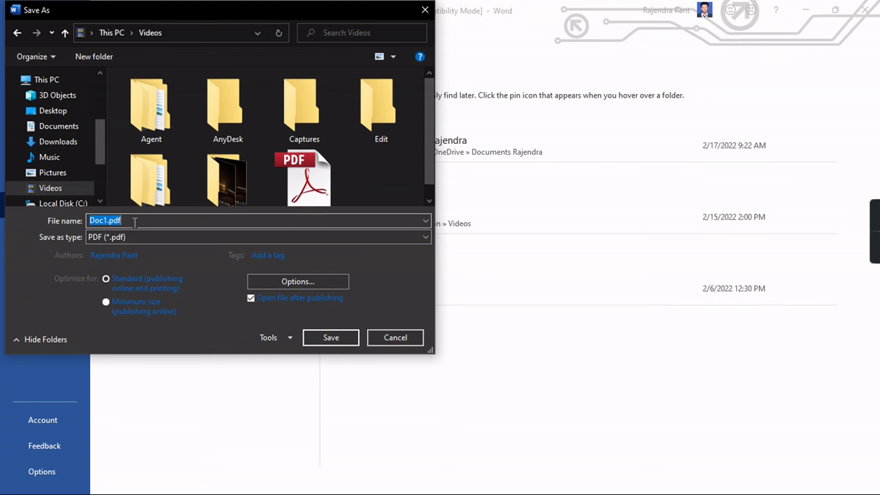
pyautogui.press('BackSpace')
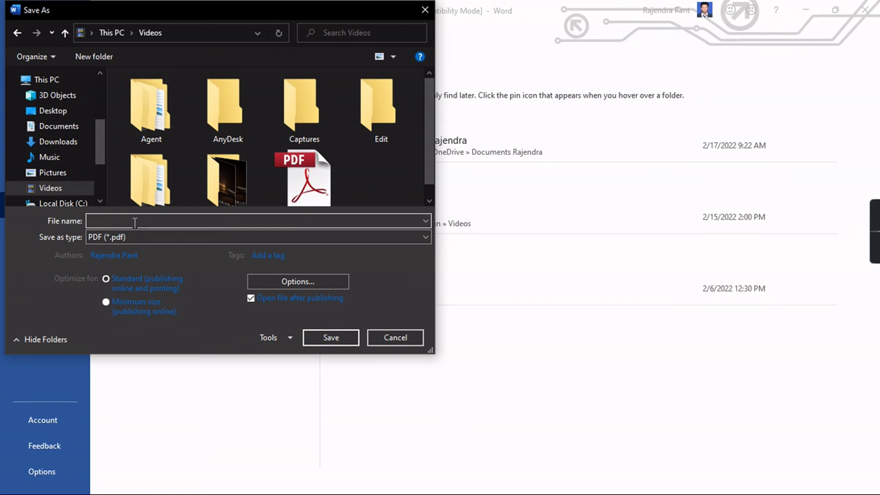
pyautogui.hotkey('ctrl', 'z')
pyautogui.click(107, 222)
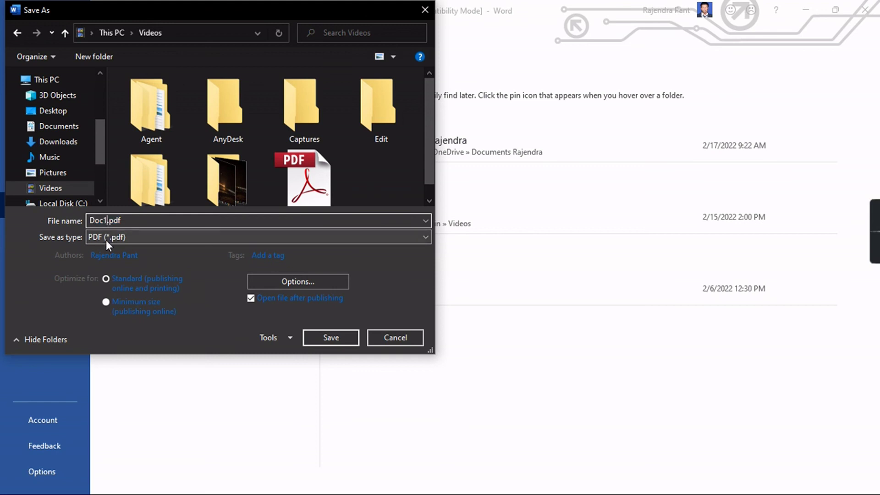
pyautogui.write('cc')
pyautogui.click(329, 337)
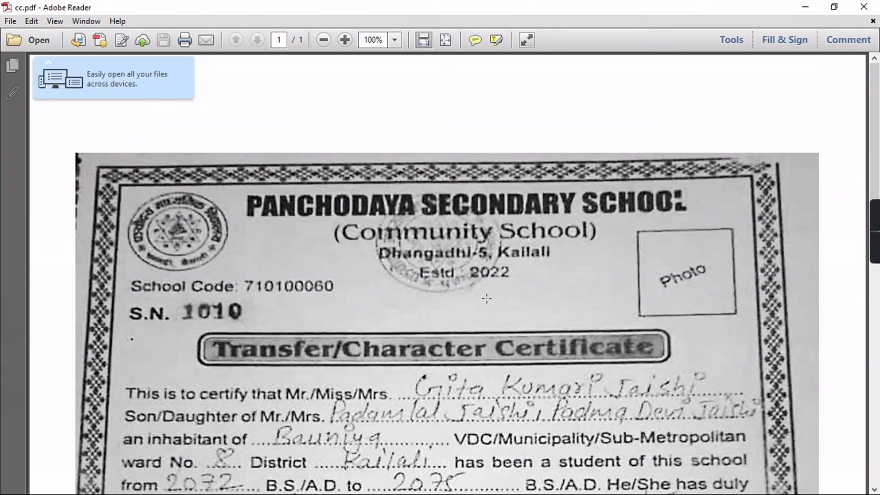
# Look through the exported cc.pdf in Adobe Reader and fit the whole page in the window.
pyautogui.scroll(3, 488, 302)
pyautogui.scroll(-1, 486, 298)
pyautogui.scroll(-3, 486, 298)
pyautogui.scroll(3, 481, 262)
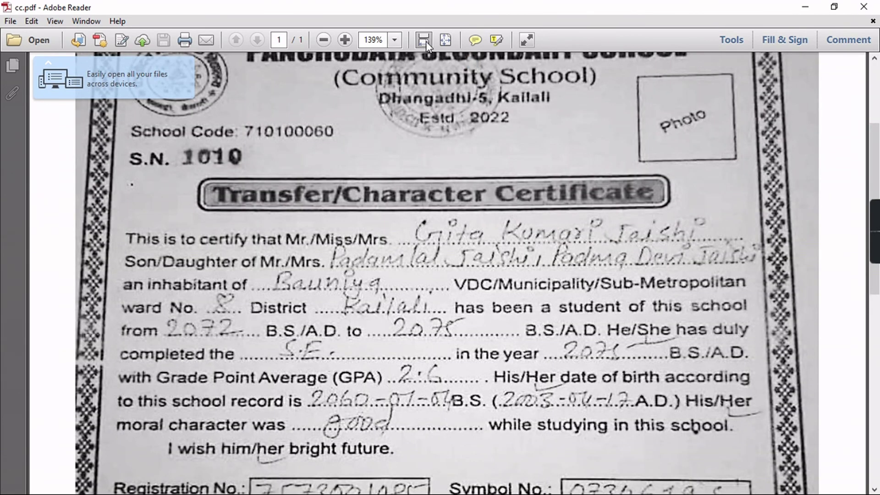
pyautogui.click(446, 40)
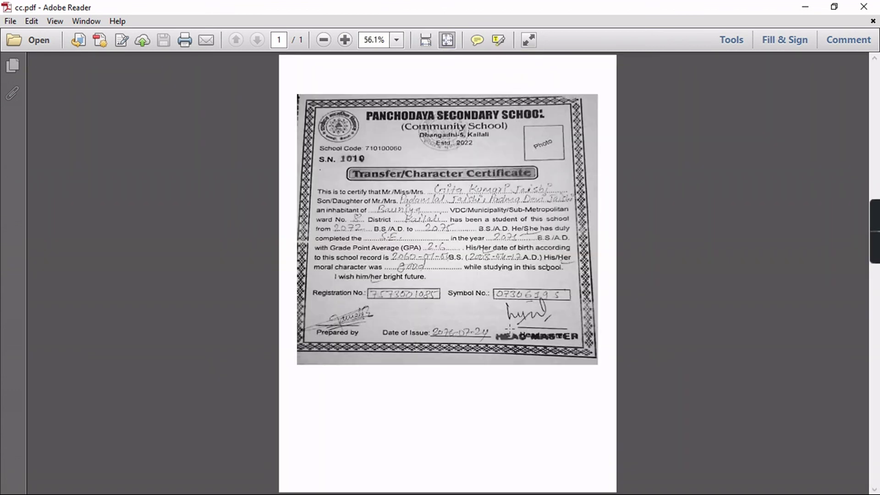
pyautogui.rightClick(461, 76)
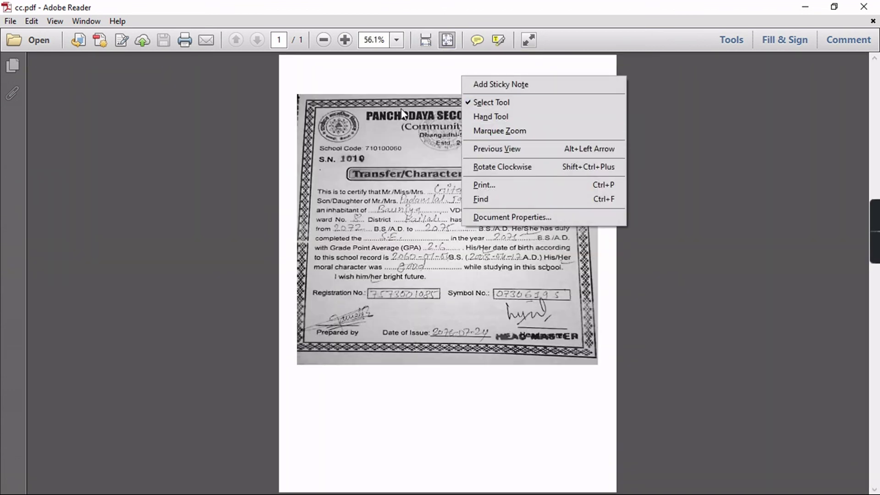
pyautogui.click(397, 86)
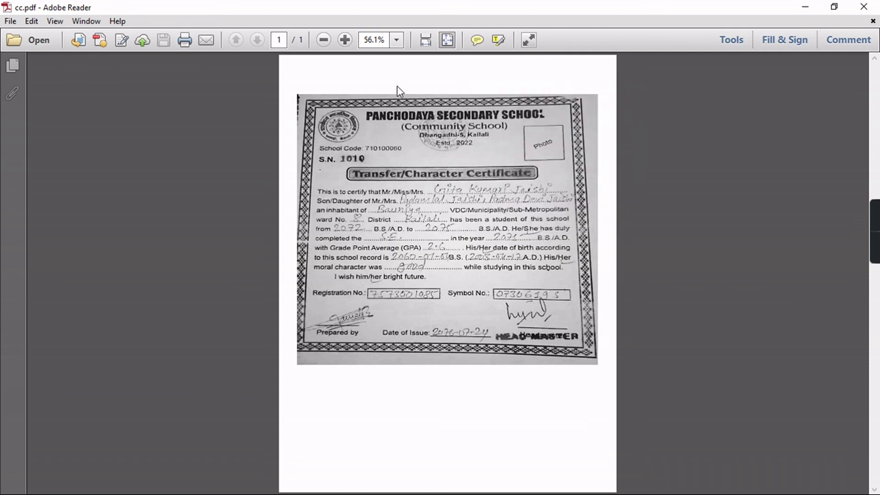